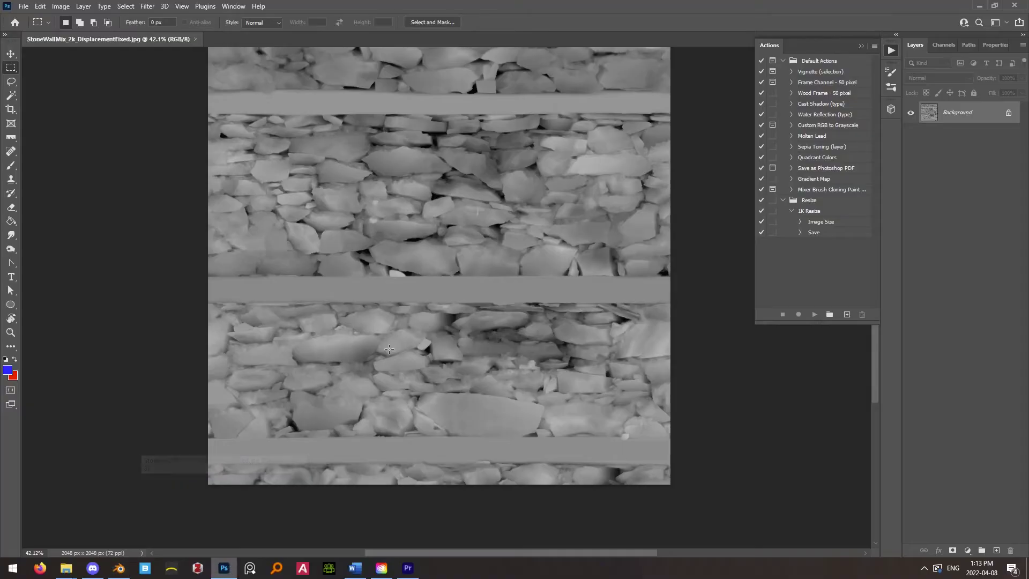
Zoom in on the stone wall displacement map and marquee a single pixel
scroll(527, 210, "down", 1, "alt")
scroll(483, 241, "up", 6, "alt")
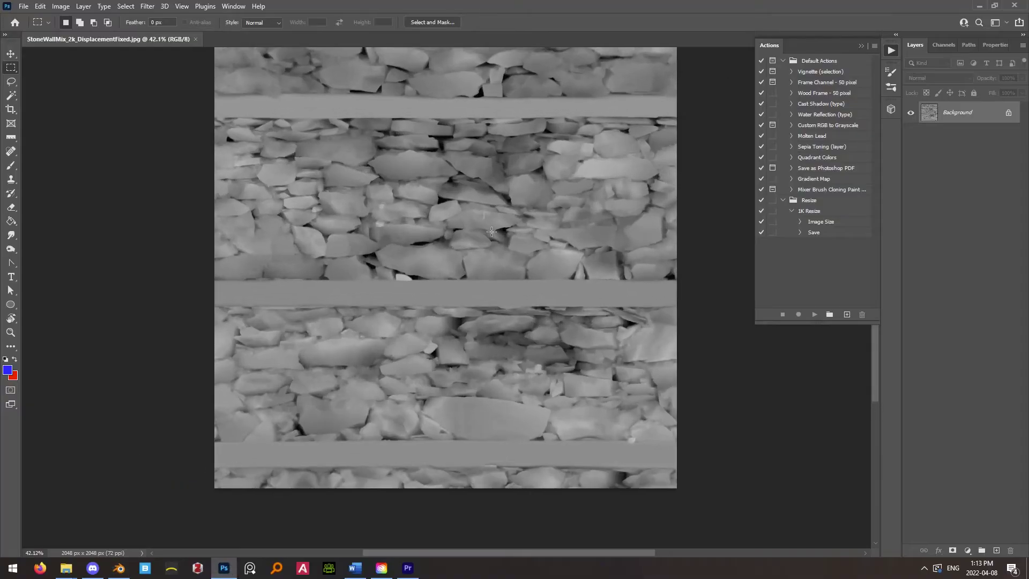
scroll(450, 272, "up", 6, "alt")
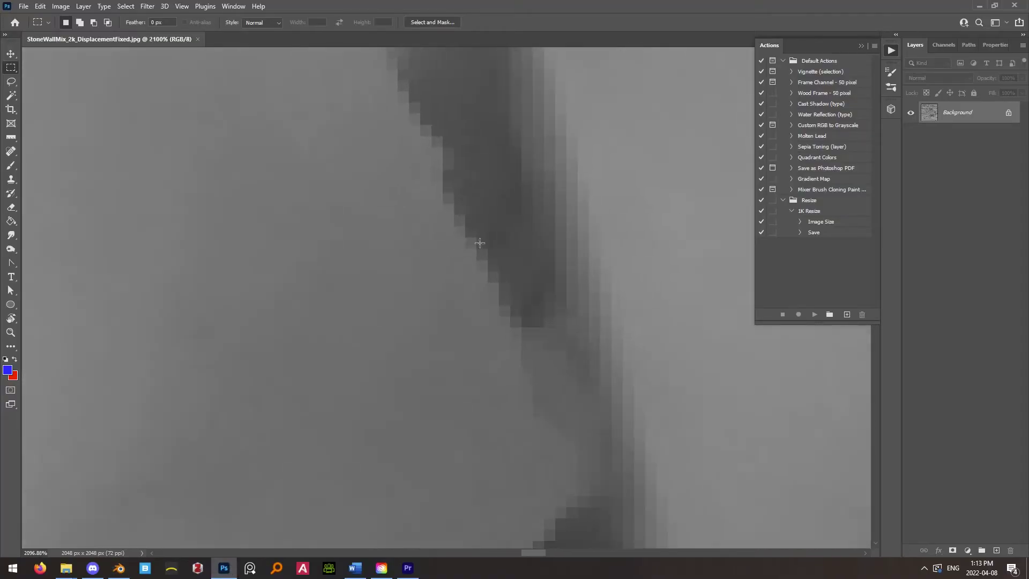
left_click_drag(465, 225, 477, 237)
Zoom closer, select a two-by-one pixel area, and sample both pixels' greys in the Foreground Color Picker
scroll(482, 225, "up", 6, "alt")
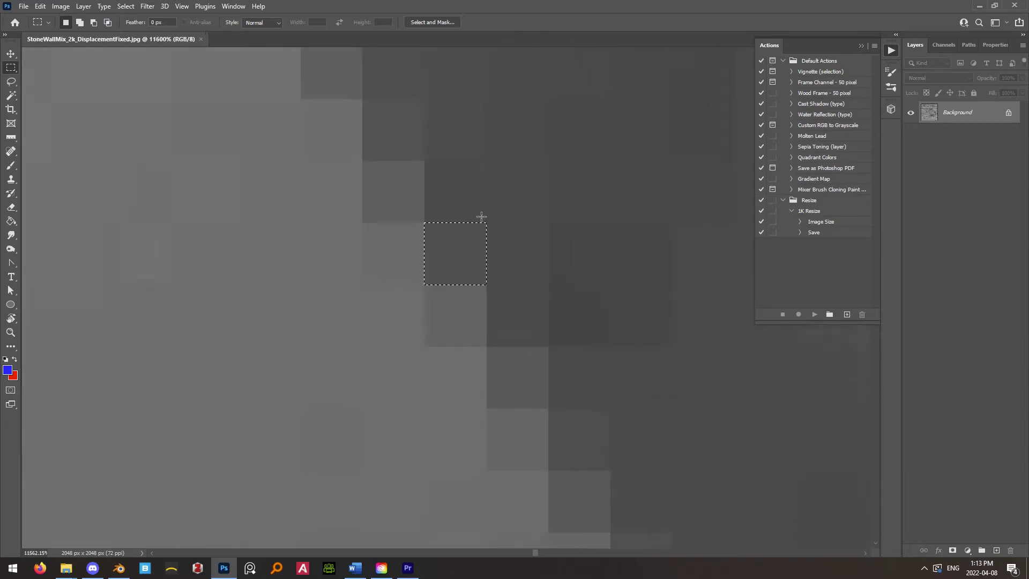
scroll(521, 173, "up", 2)
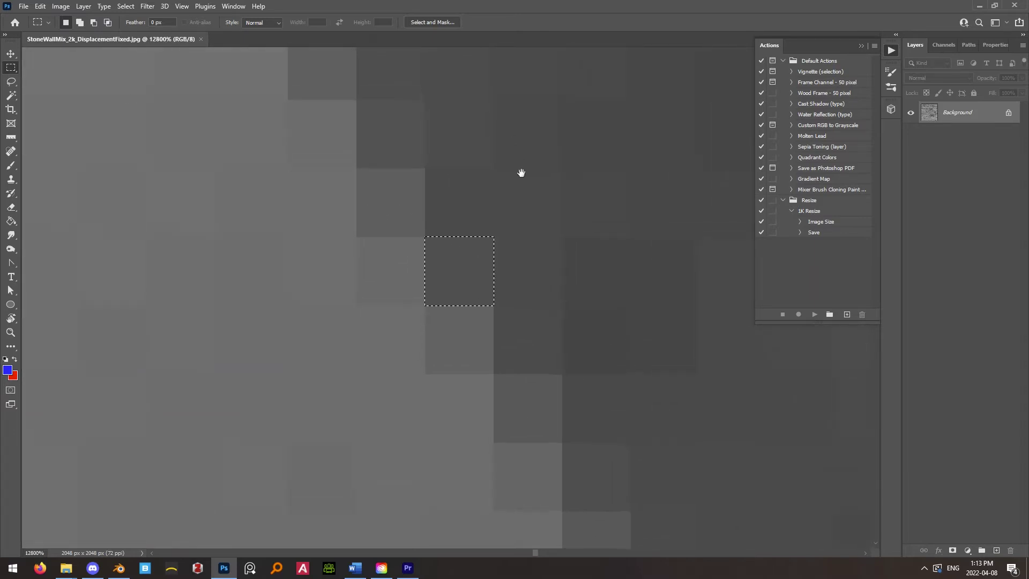
left_click_drag(283, 223, 315, 246)
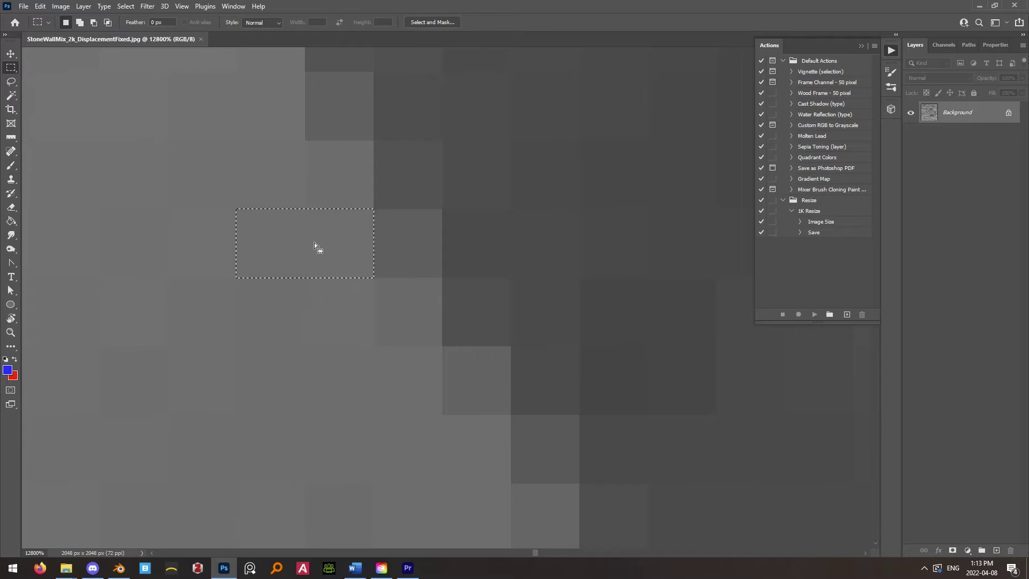
left_click(7, 374)
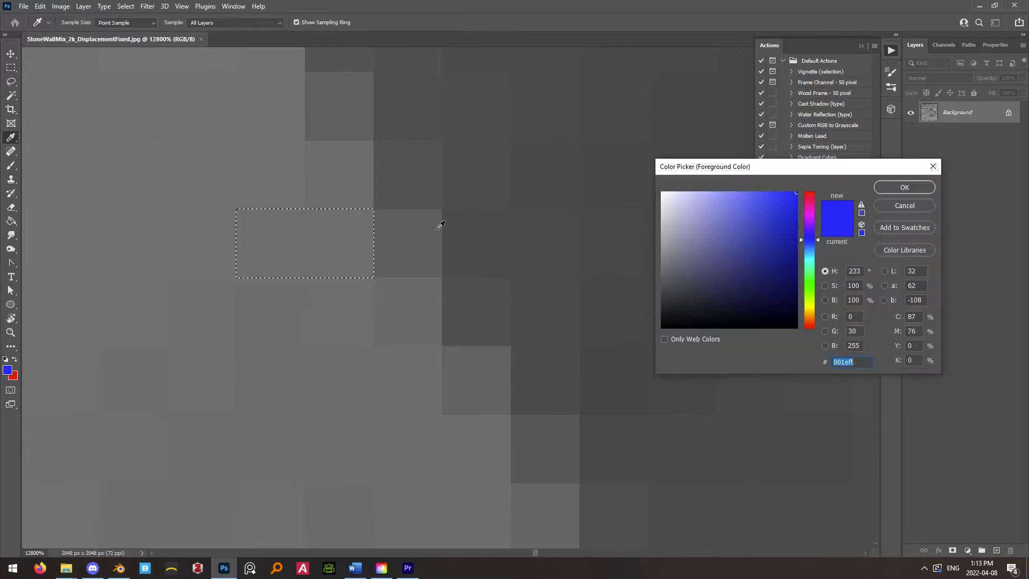
left_click(337, 236)
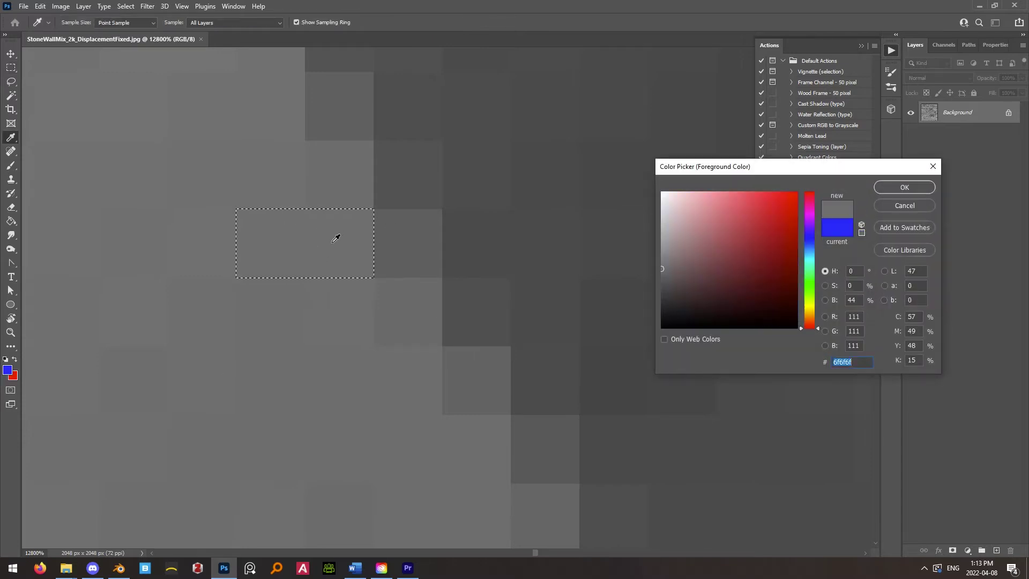
left_click(410, 237)
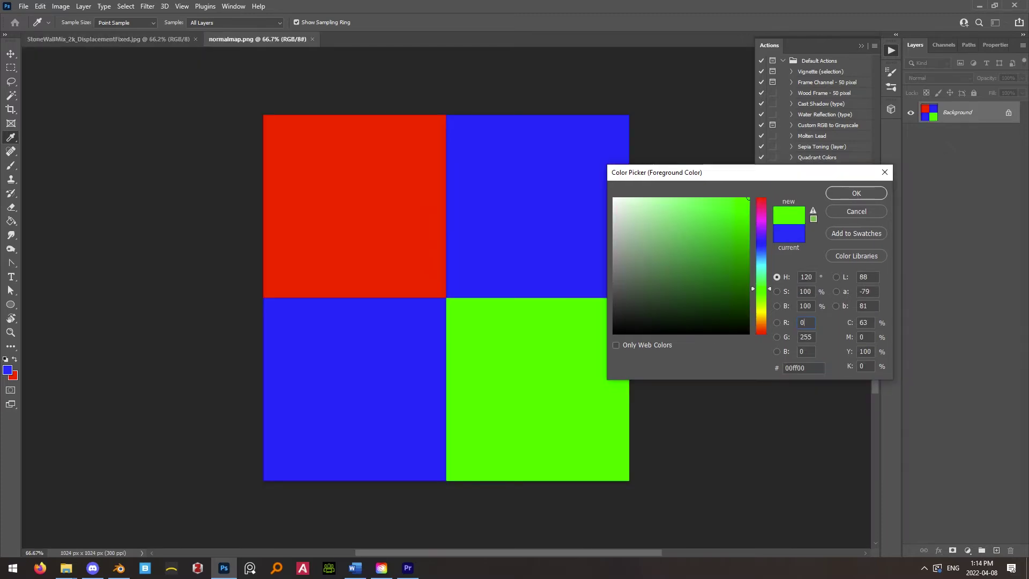
Back in Photoshop, switch the Color Picker to the green, then the red channel view
key("alt+Tab")
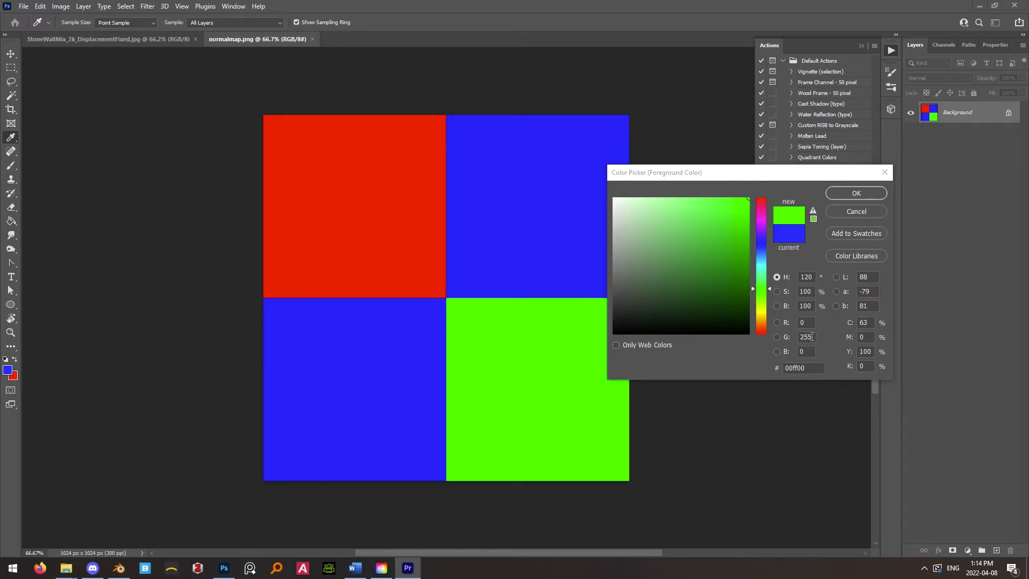
key("alt+Tab")
left_click(777, 336)
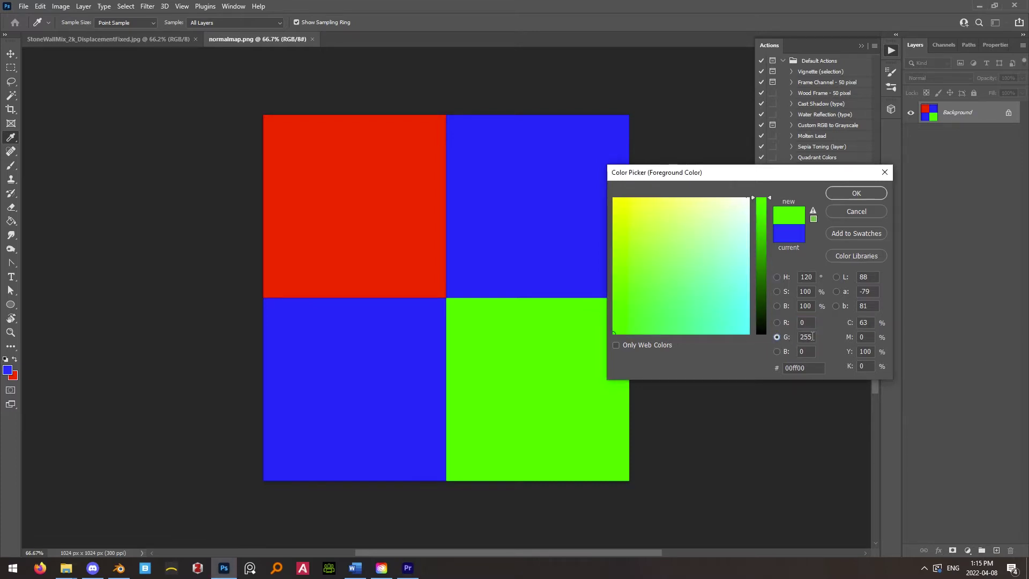
type("0")
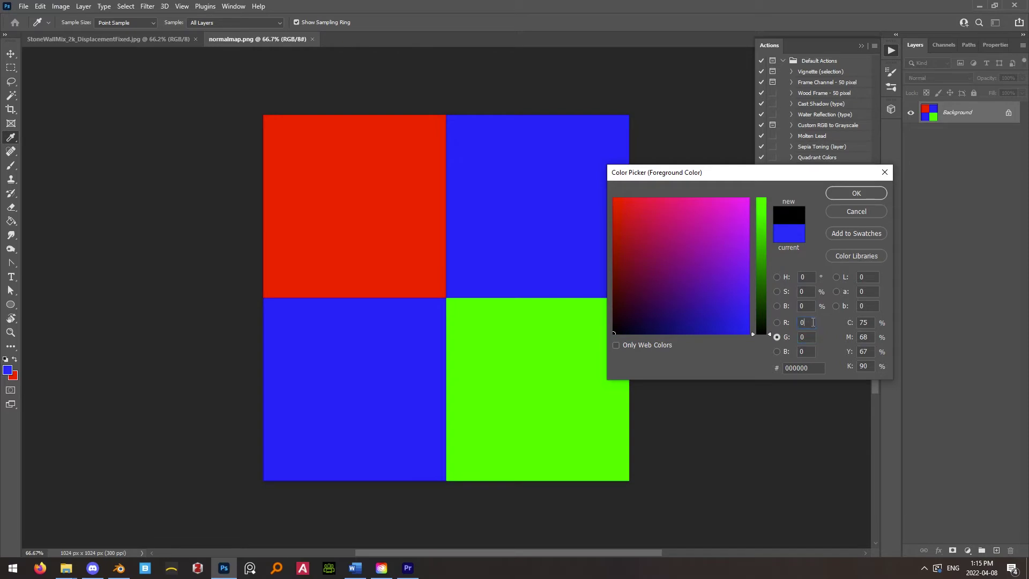
type("255")
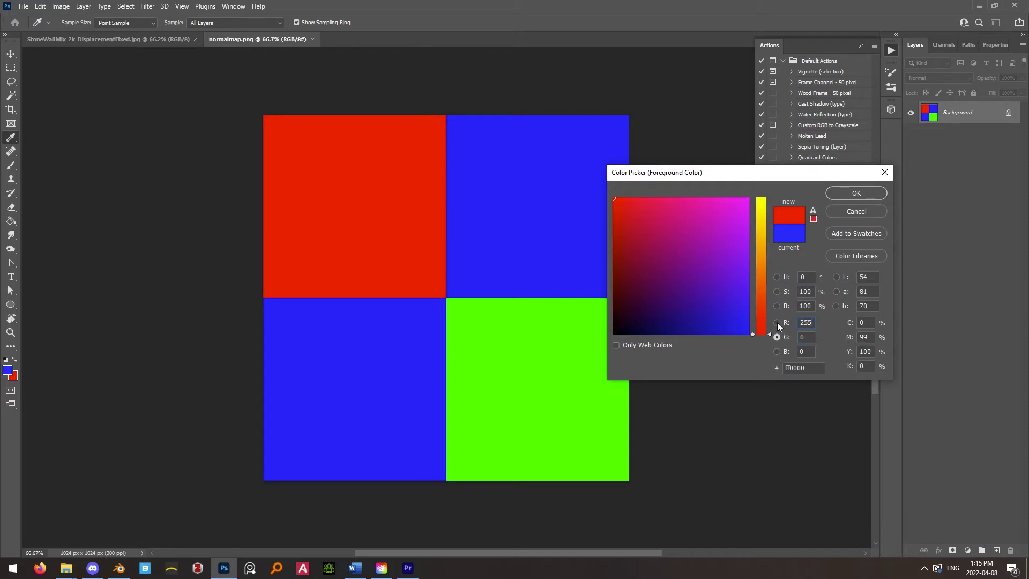
left_click(777, 322)
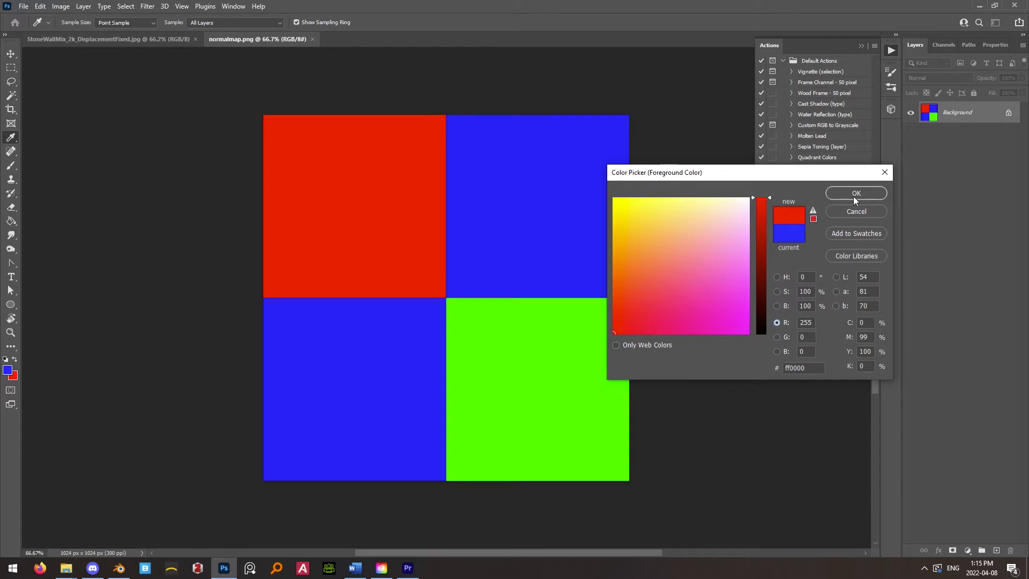
Sample the blue (0000ff), green (00ff00) and red (ff0000) quadrants, keeping red as foreground
left_click(504, 252)
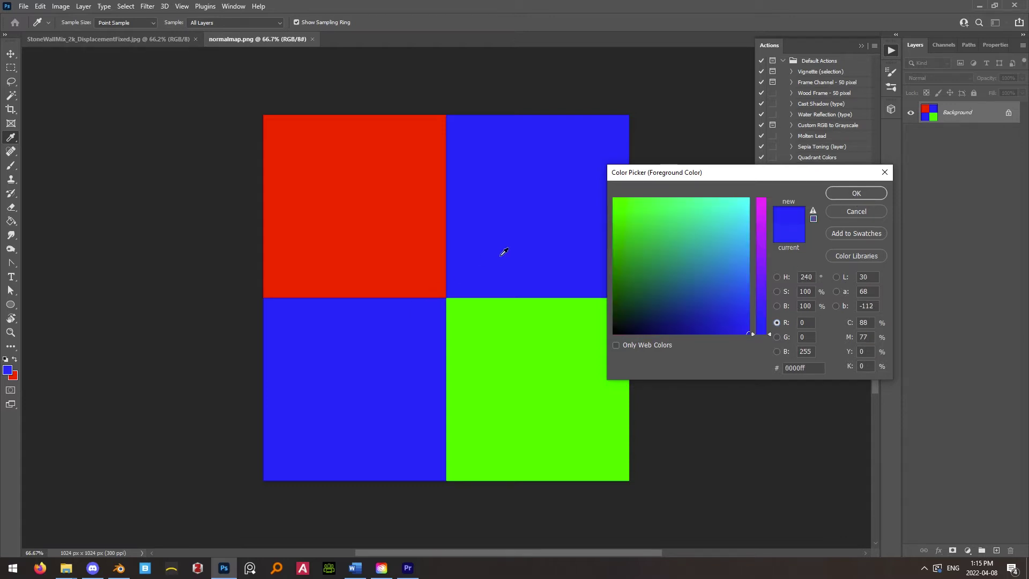
left_click(494, 387)
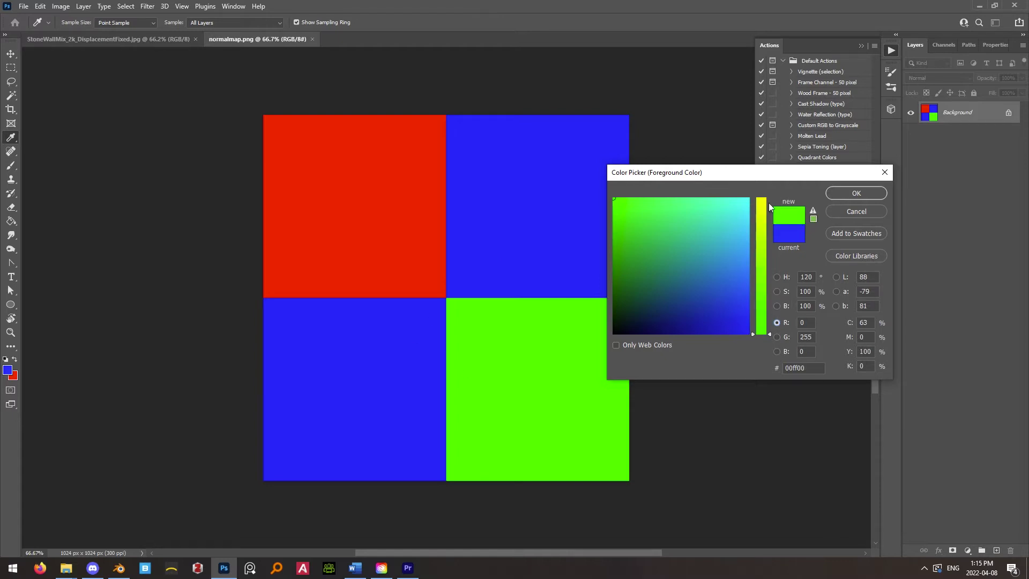
left_click(375, 236)
left_click(857, 193)
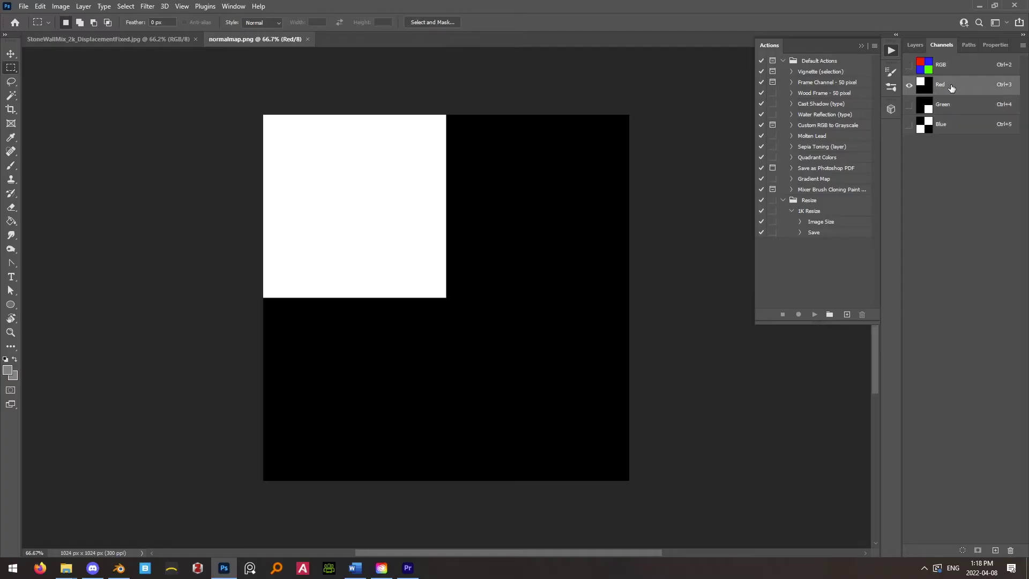
View normalmap.png's Green and Blue channels alone, then return to the RGB composite
left_click(944, 110)
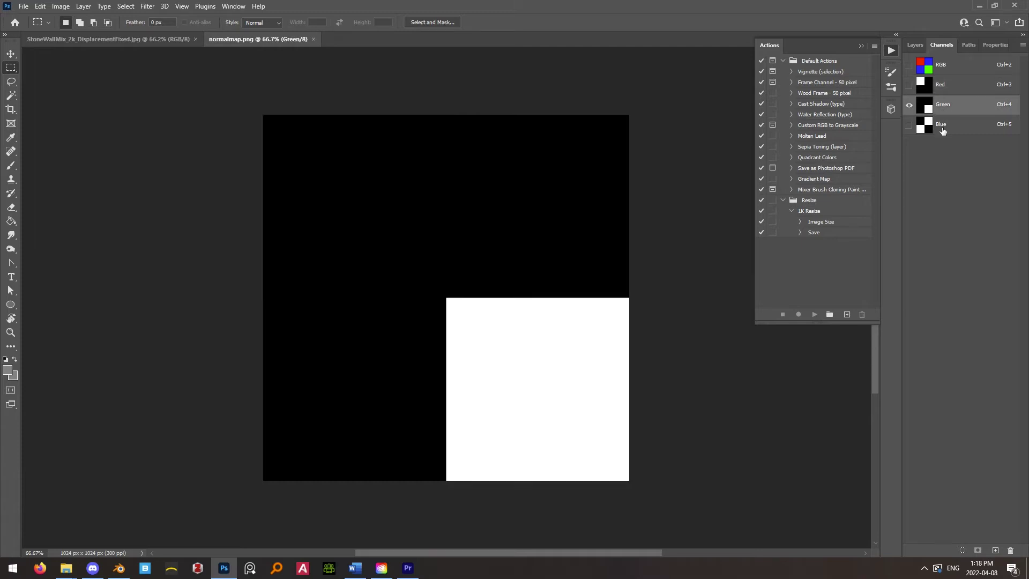
left_click(943, 130)
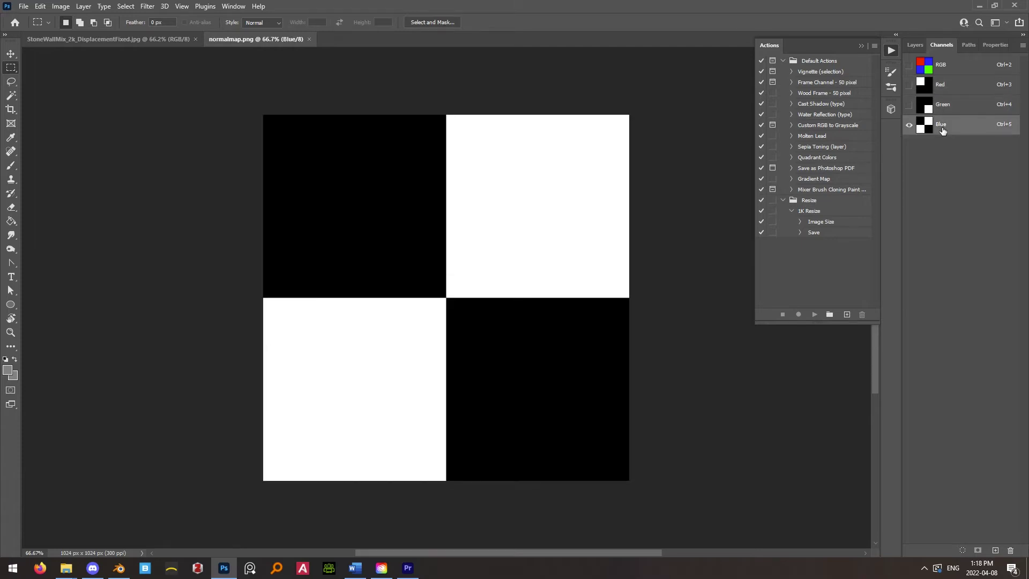
left_click(947, 65)
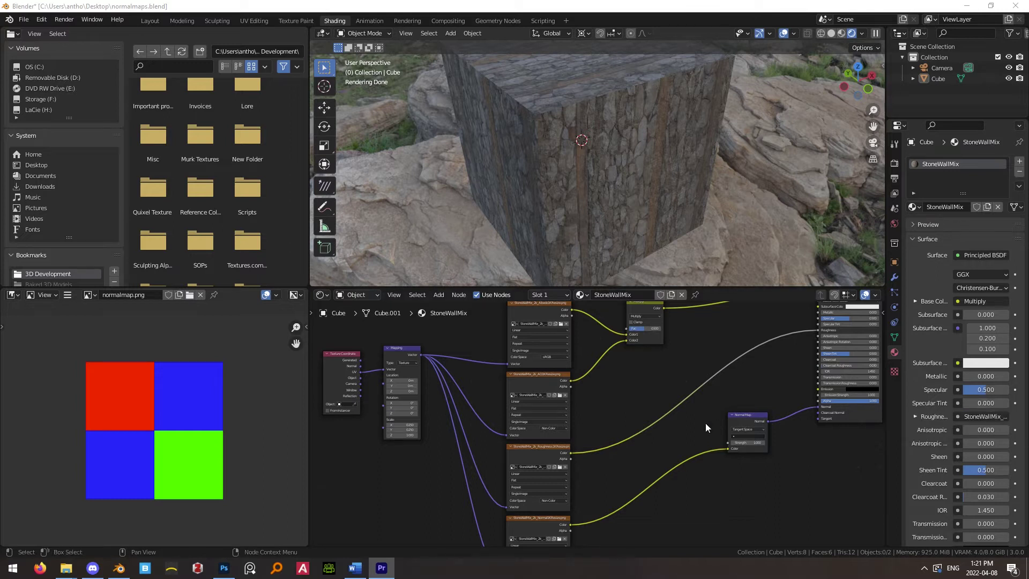
Bring Principled BSDF and Material Output into view, then orbit the StoneWallMix cube in Material Preview
middle_click_drag(668, 390, 611, 414)
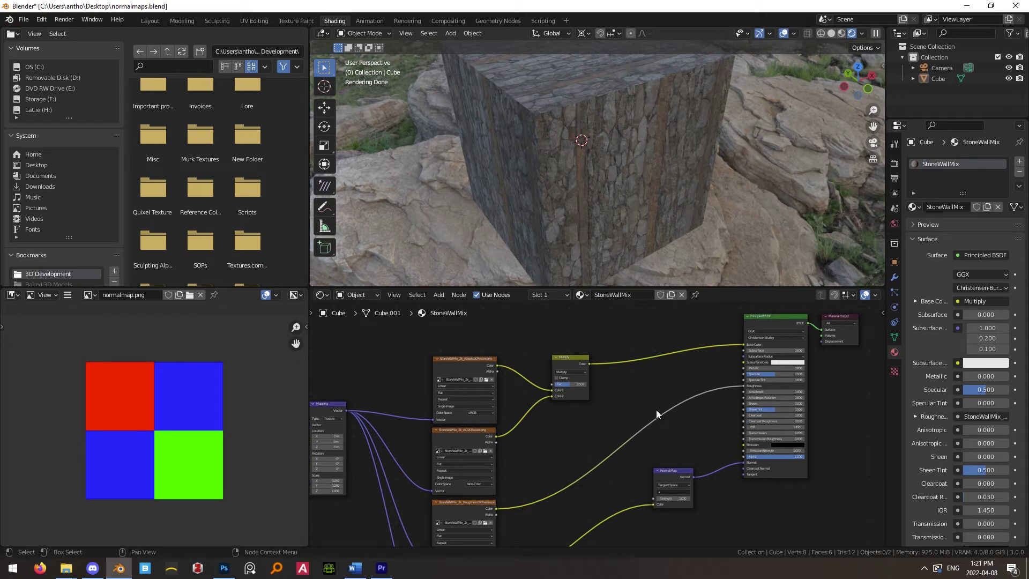
middle_click_drag(634, 379, 606, 415)
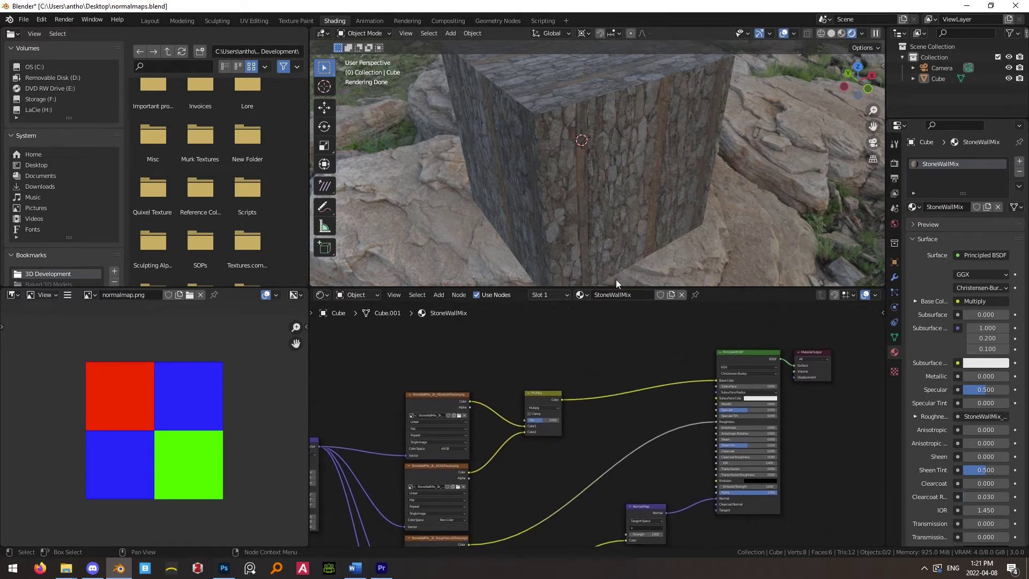
middle_click_drag(616, 279, 643, 198)
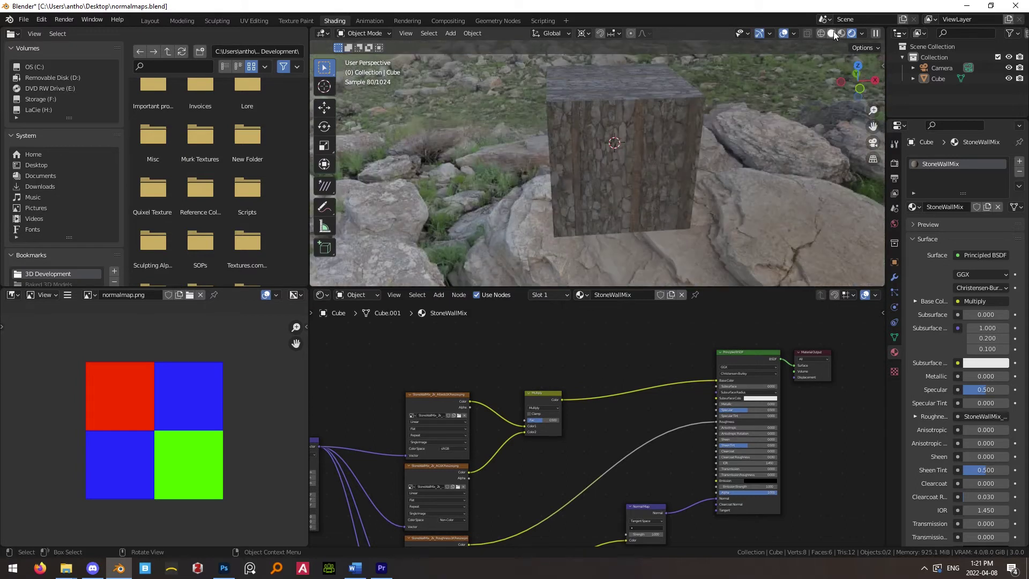
left_click(842, 33)
mouse_move(729, 138)
middle_mouse_down()
mouse_move(719, 159)
mouse_move(632, 159)
mouse_move(699, 174)
mouse_move(599, 149)
mouse_move(599, 184)
middle_mouse_up()
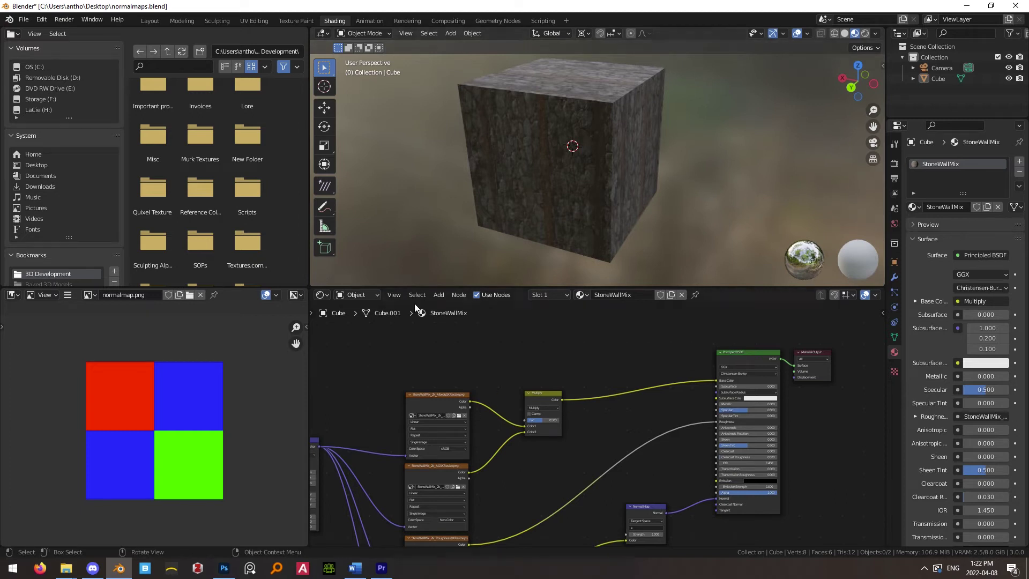
Display the Albedo and AO images in the Image Editor and check a texture node's colour space
left_click(90, 295)
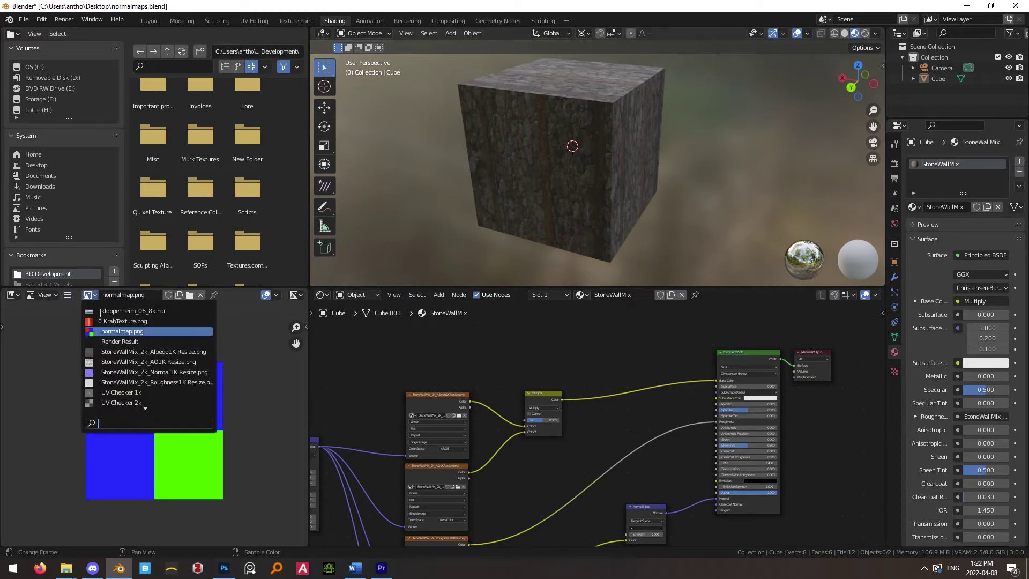
left_click(135, 351)
scroll(141, 468, "up", 2)
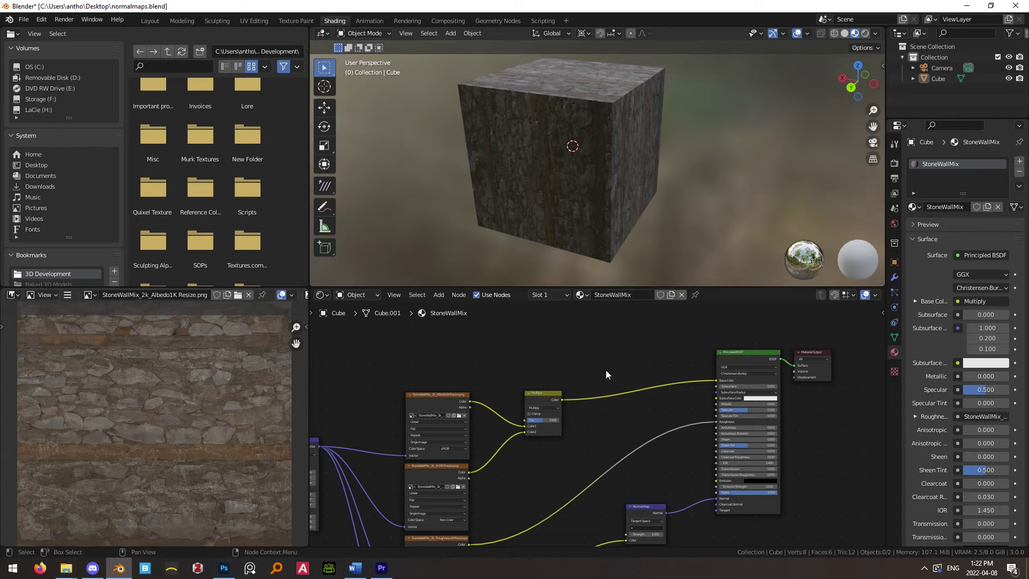
left_click(89, 294)
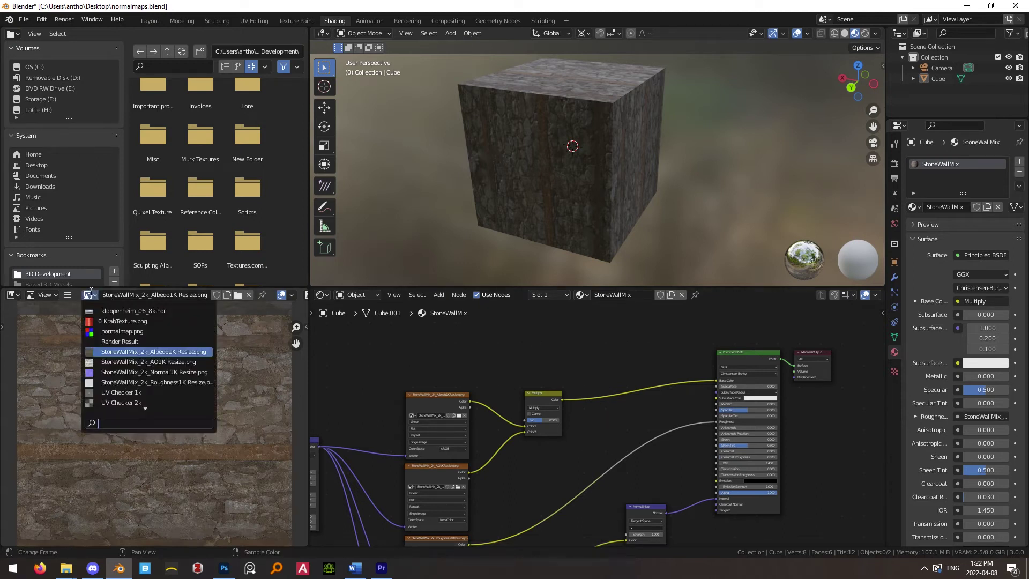
left_click(149, 362)
scroll(423, 397, "up", 2)
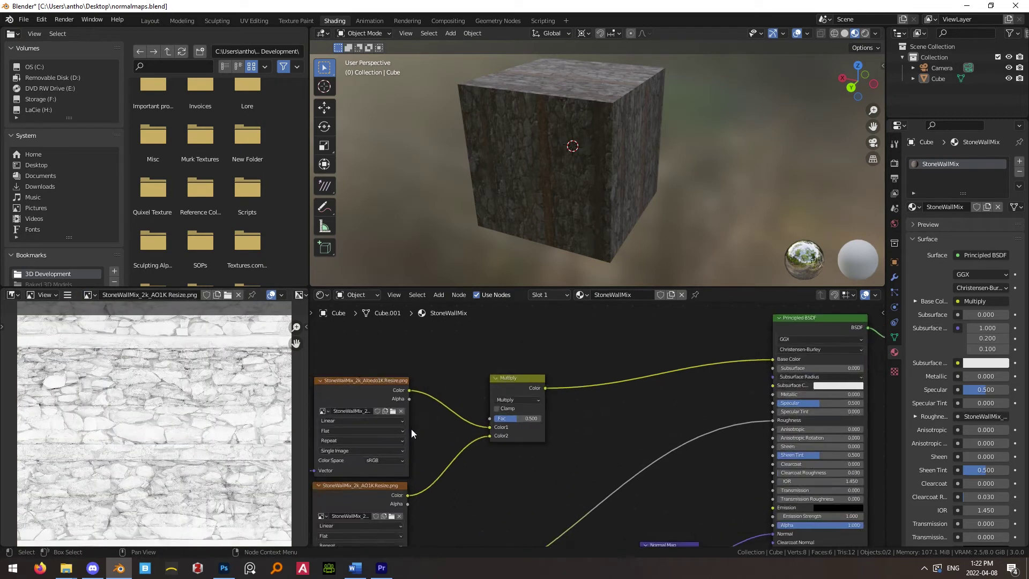
scroll(410, 429, "up", 3)
middle_click_drag(493, 439, 571, 433)
left_click(575, 429)
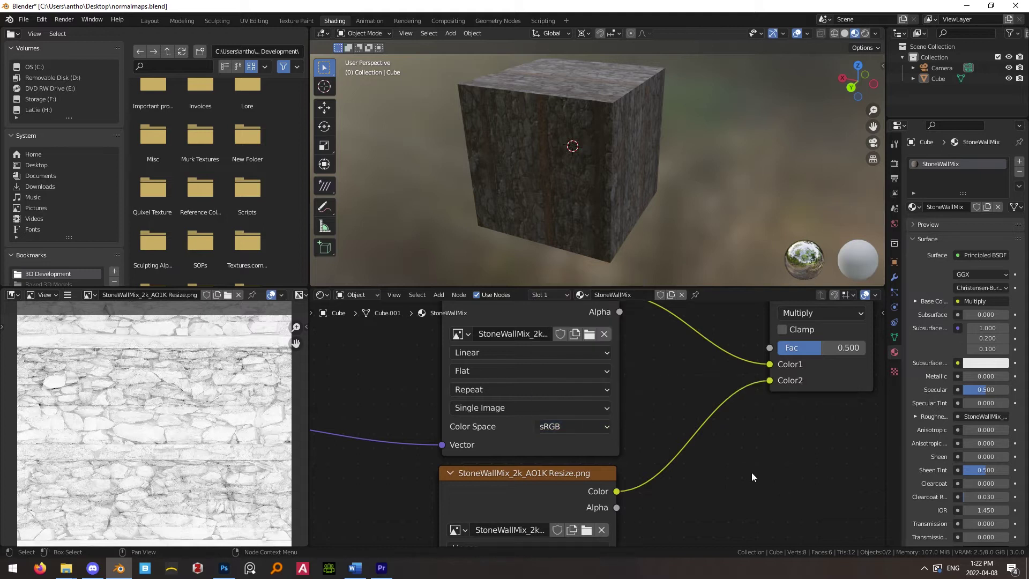
scroll(751, 472, "down", 4)
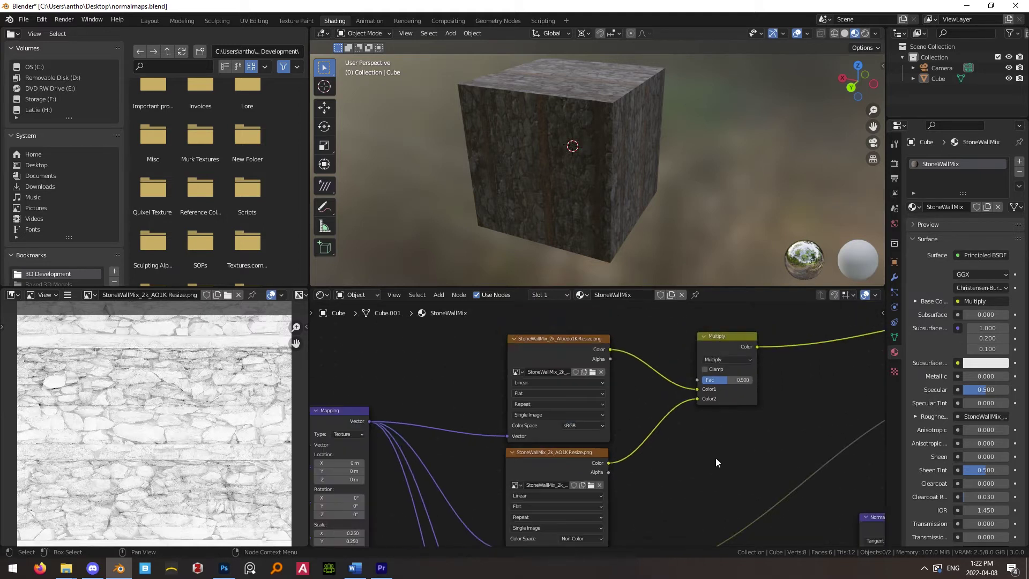
Show the roughness texture and pan across the roughness, normal, Normal Map and Principled BSDF nodes
left_click(89, 295)
left_click(164, 384)
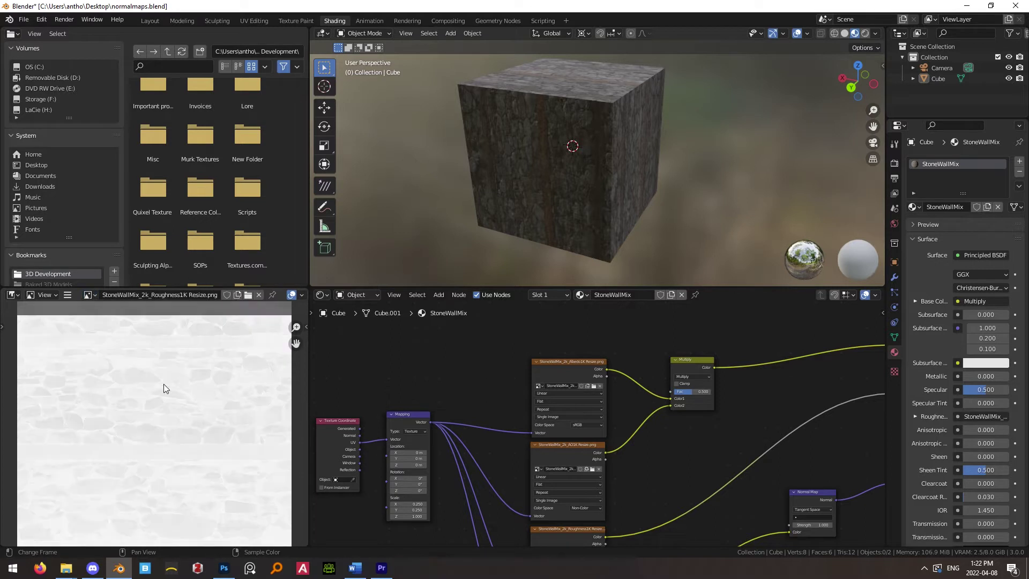
scroll(153, 394, "down", 4)
scroll(166, 396, "up", 4)
middle_click_drag(595, 539, 449, 484)
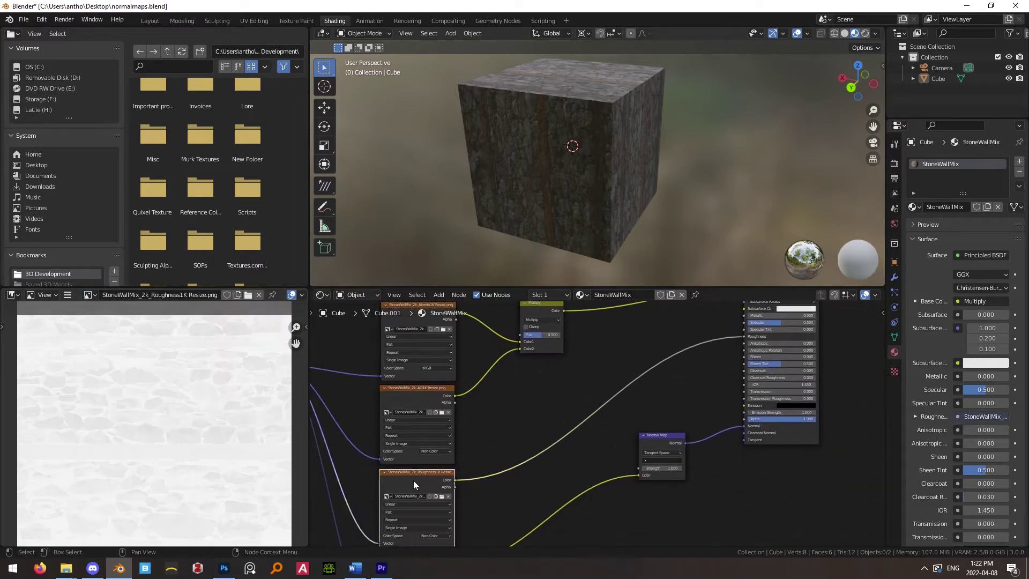
middle_click_drag(550, 499, 615, 411)
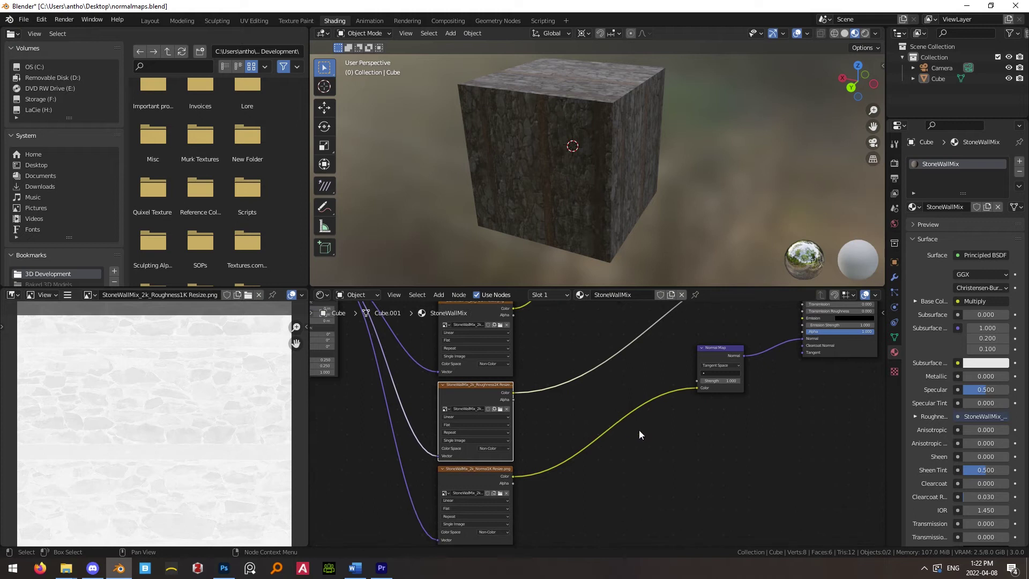
scroll(593, 404, "up", 5)
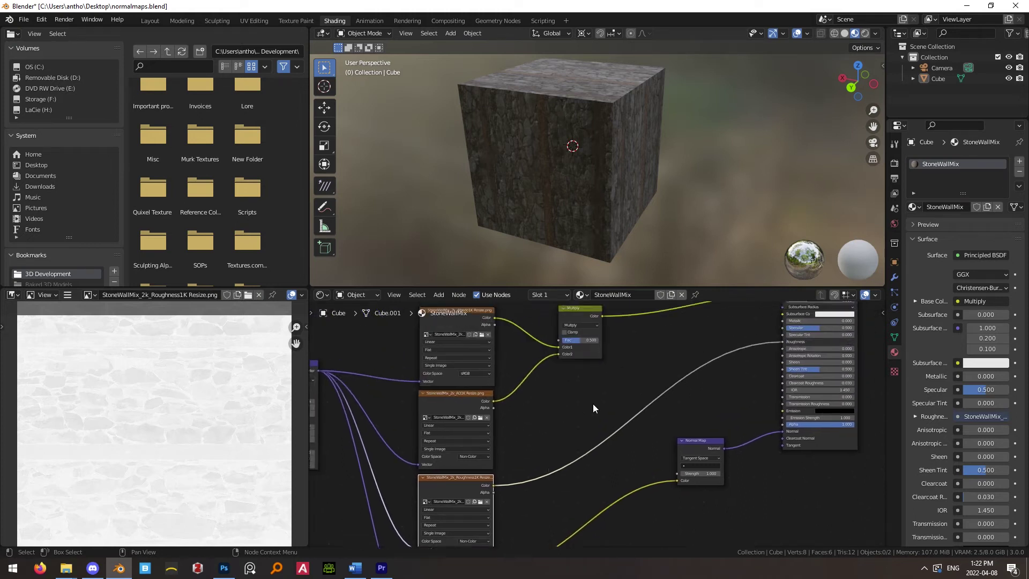
middle_click_drag(729, 384, 613, 442)
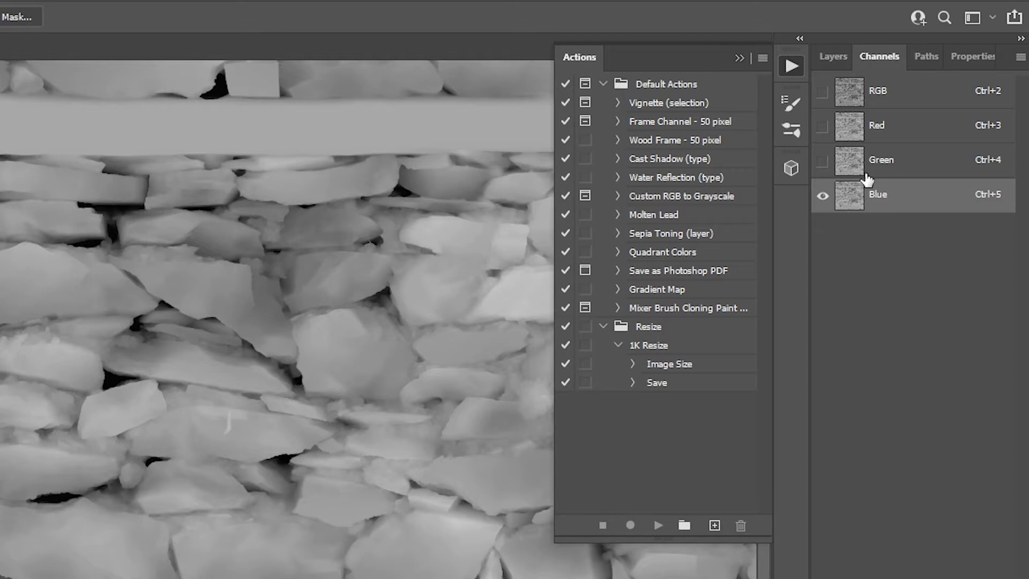
View the stone wall normal map's Green, then Red, then Green channel alone
left_click(869, 171)
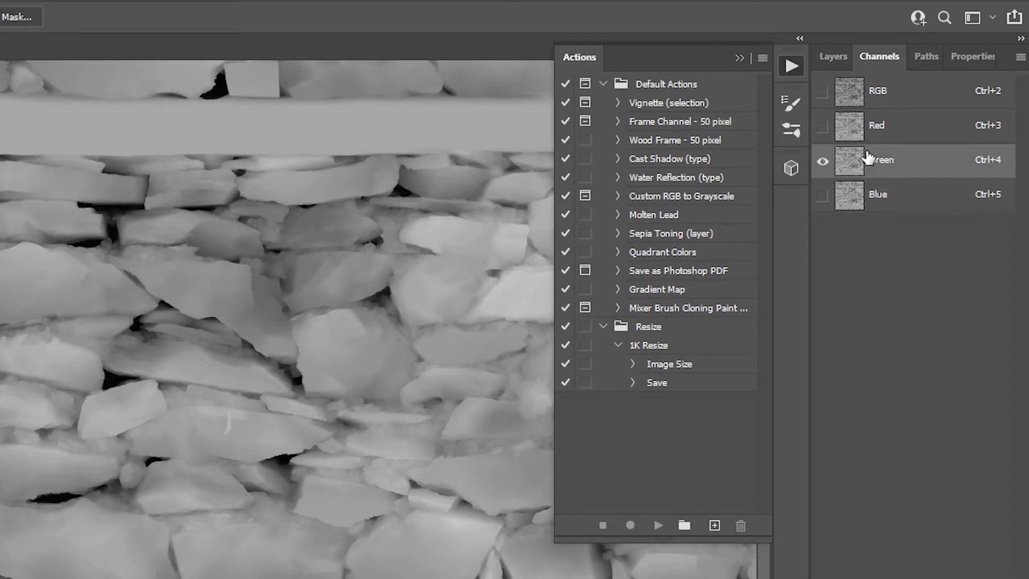
left_click(870, 127)
left_click(884, 162)
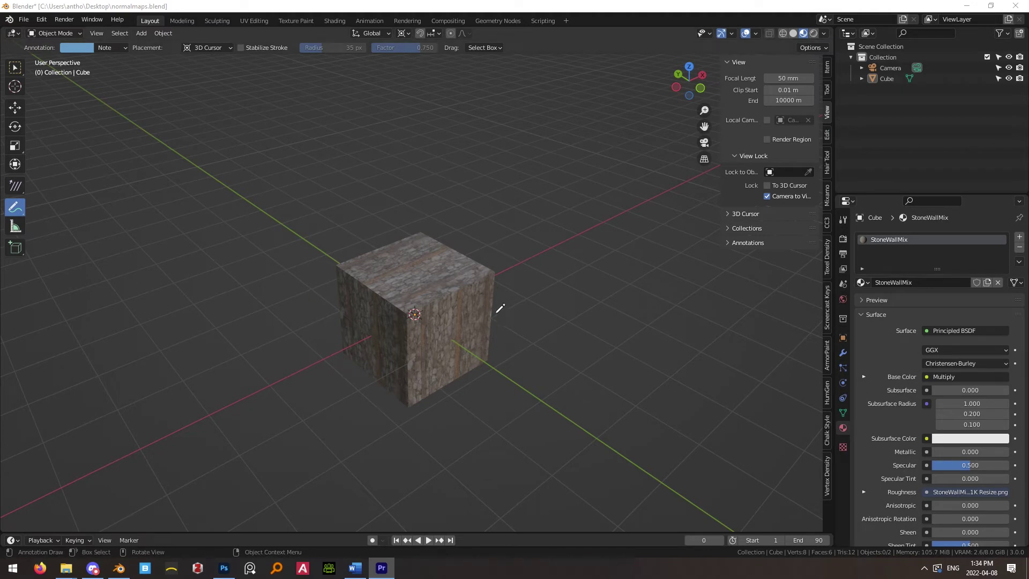
Draw annotation arrows out from the cube and write the letter R beside the up-right arrow
mouse_move(474, 317)
left_mouse_down()
mouse_move(514, 291)
mouse_move(505, 286)
mouse_move(532, 289)
left_mouse_up()
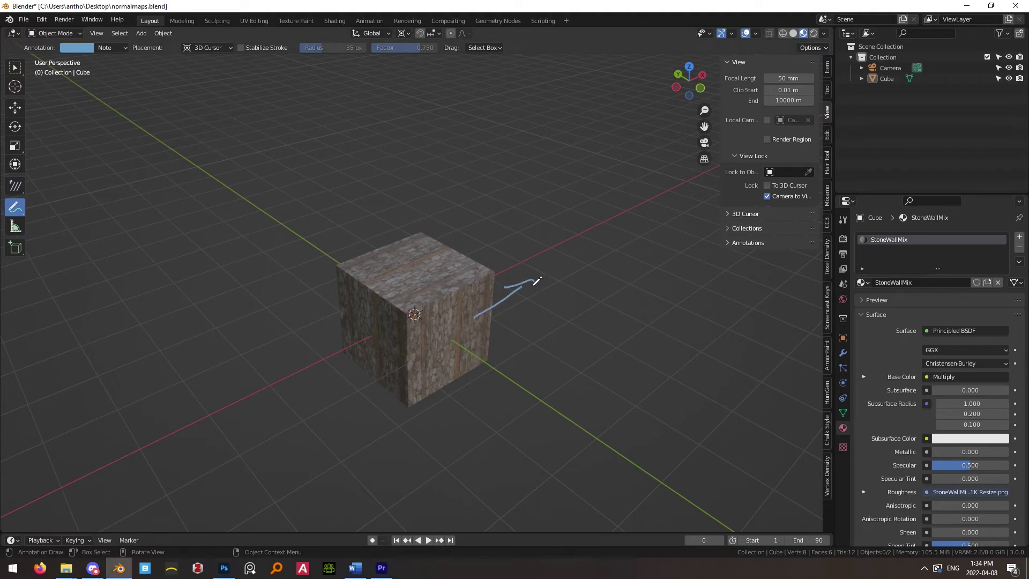
left_click_drag(517, 323, 528, 324)
mouse_move(452, 374)
left_mouse_down()
mouse_move(497, 432)
mouse_move(472, 436)
mouse_move(447, 416)
left_mouse_up()
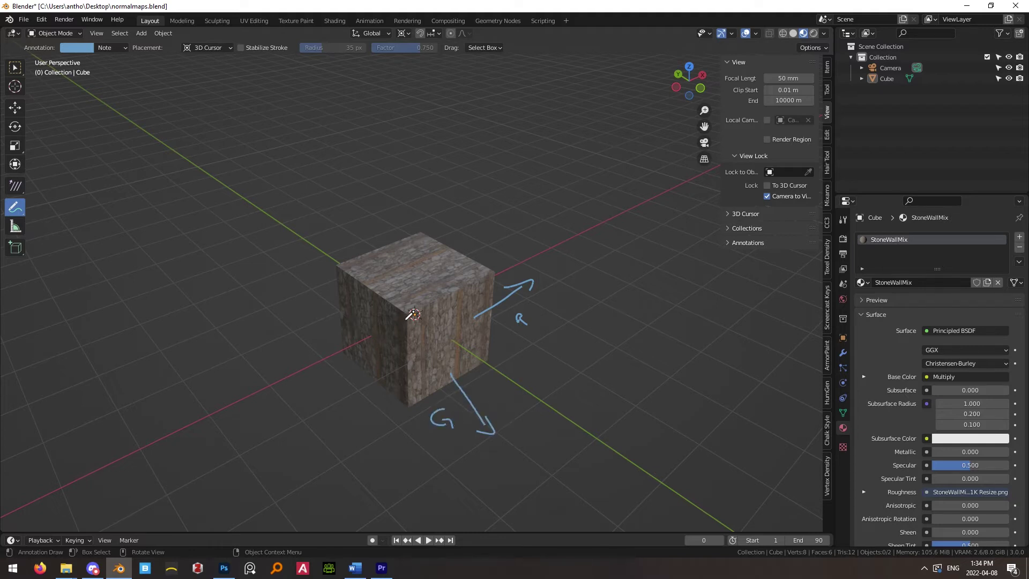
mouse_move(415, 315)
left_mouse_down()
mouse_move(404, 197)
mouse_move(426, 221)
mouse_move(437, 196)
mouse_move(430, 228)
left_mouse_up()
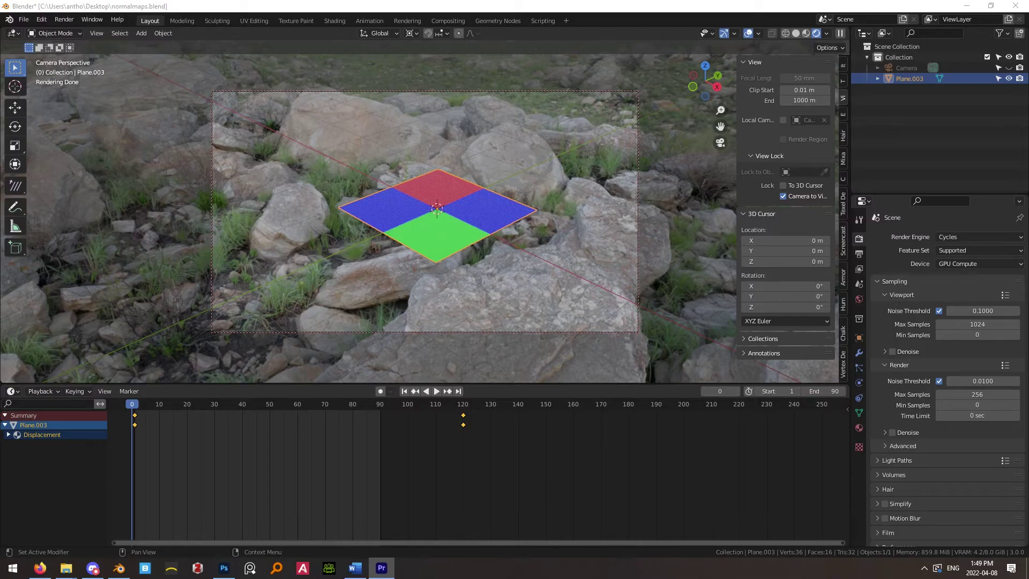
Switch to the Shading workspace and preview the plane's material from top, front and orbited views
middle_click_drag(526, 178, 516, 182)
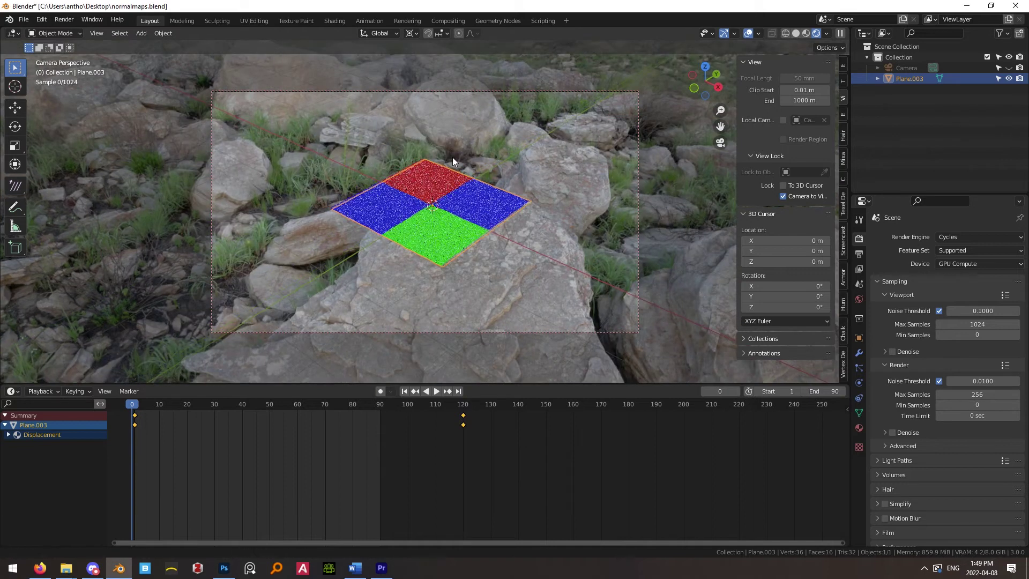
left_click(334, 21)
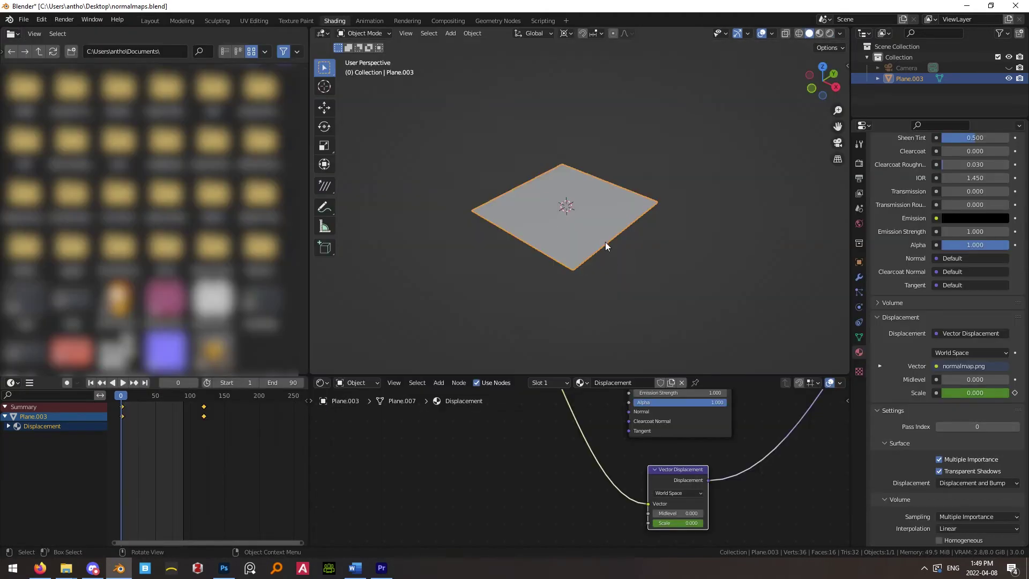
left_click(819, 33)
key("KP_7")
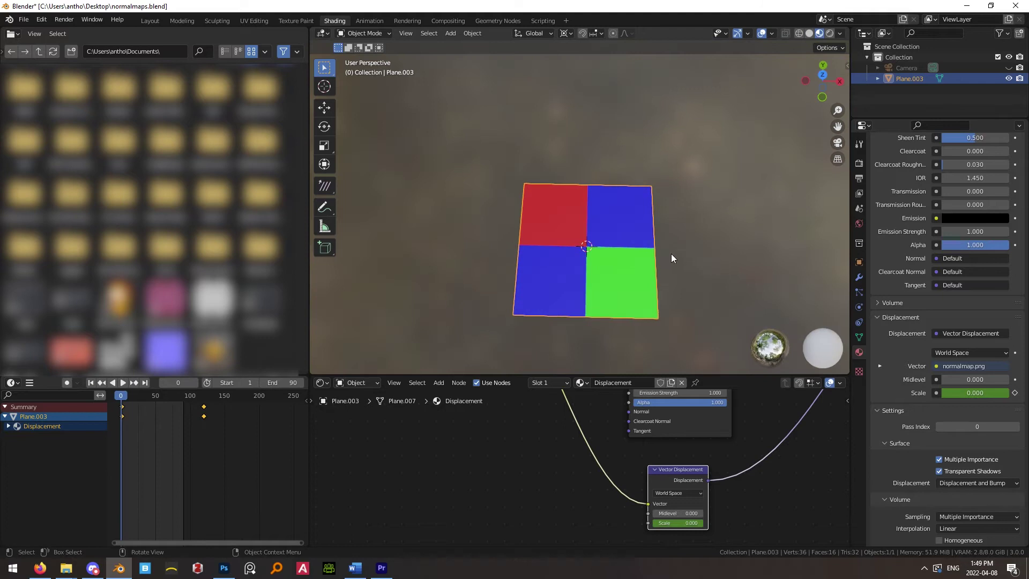
key("KP_1")
middle_click_drag(665, 256, 607, 197)
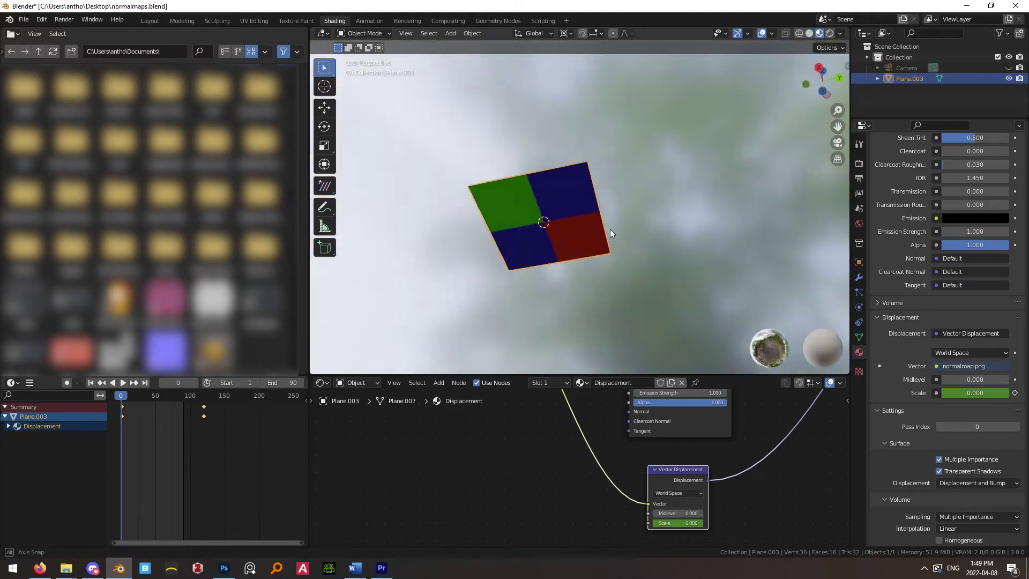
middle_click_drag(611, 234, 687, 243)
Frame the whole node tree and enter Edit Mode to show the plane's 16 faces
scroll(693, 481, "down", 2)
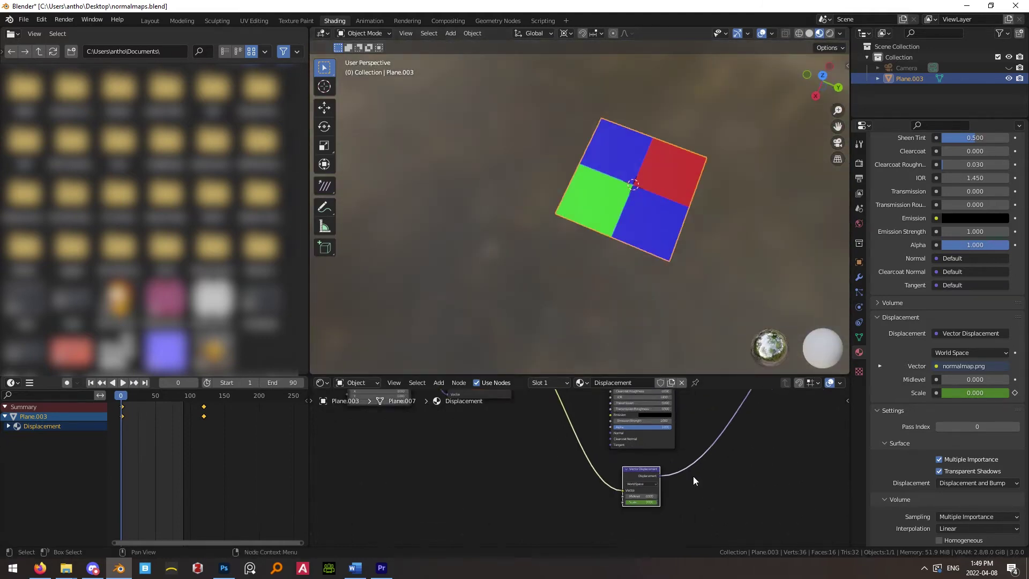
scroll(674, 458, "up", 3)
scroll(675, 458, "right", 2)
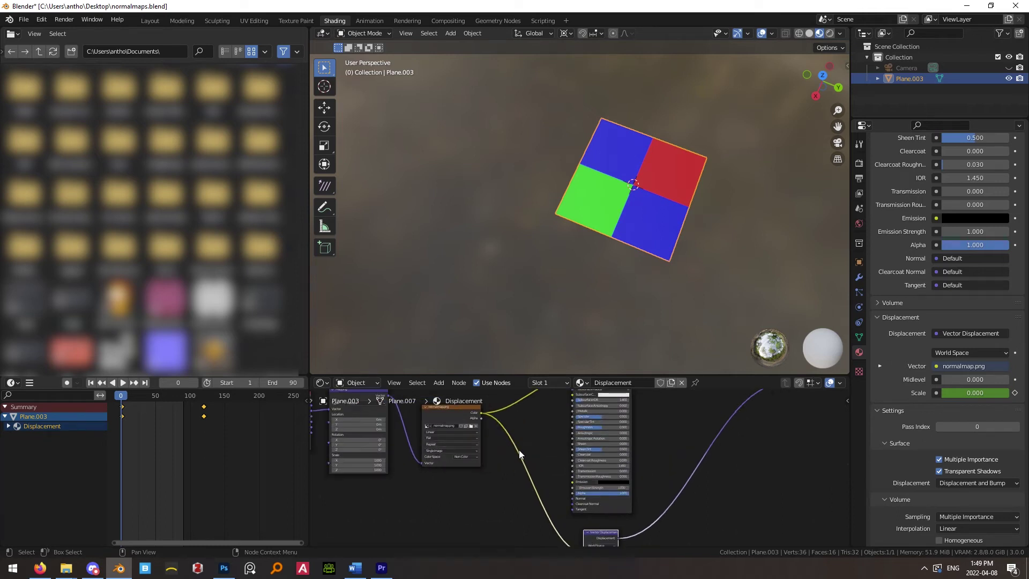
key("Home")
key("Tab")
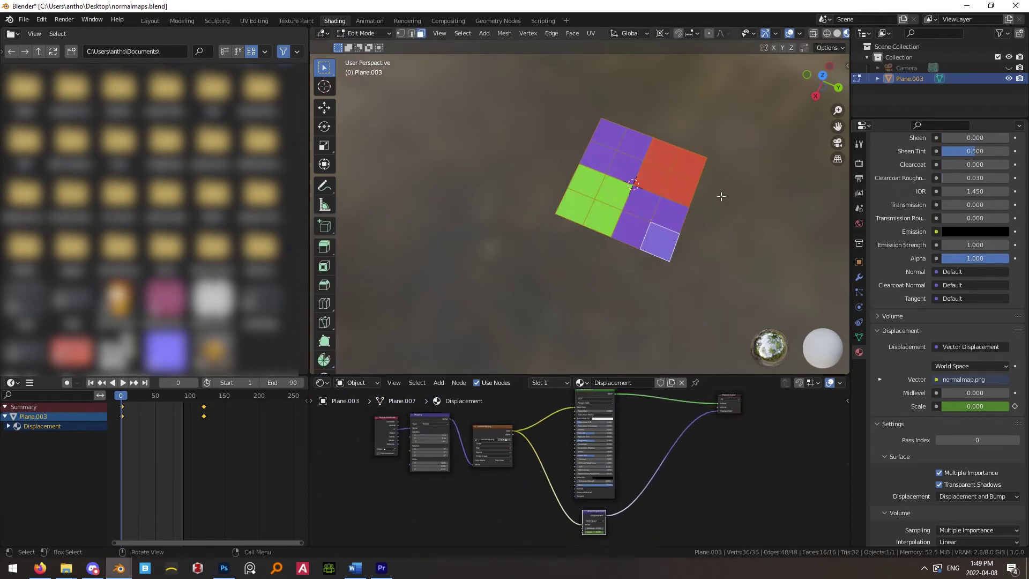
Open the UV Editing workspace and orbit to an oblique view of the plane
left_click(248, 20)
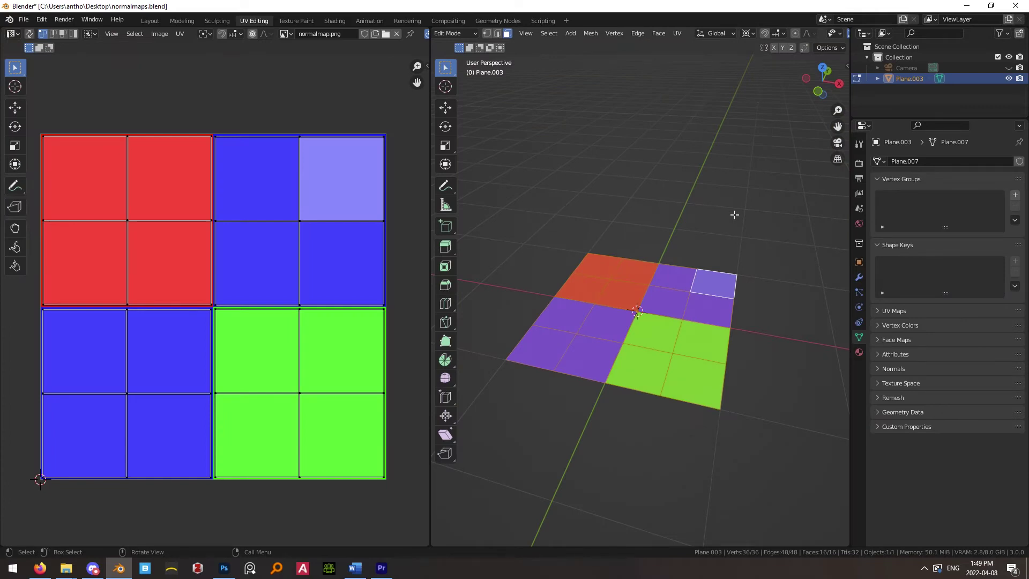
middle_click_drag(734, 215, 734, 264)
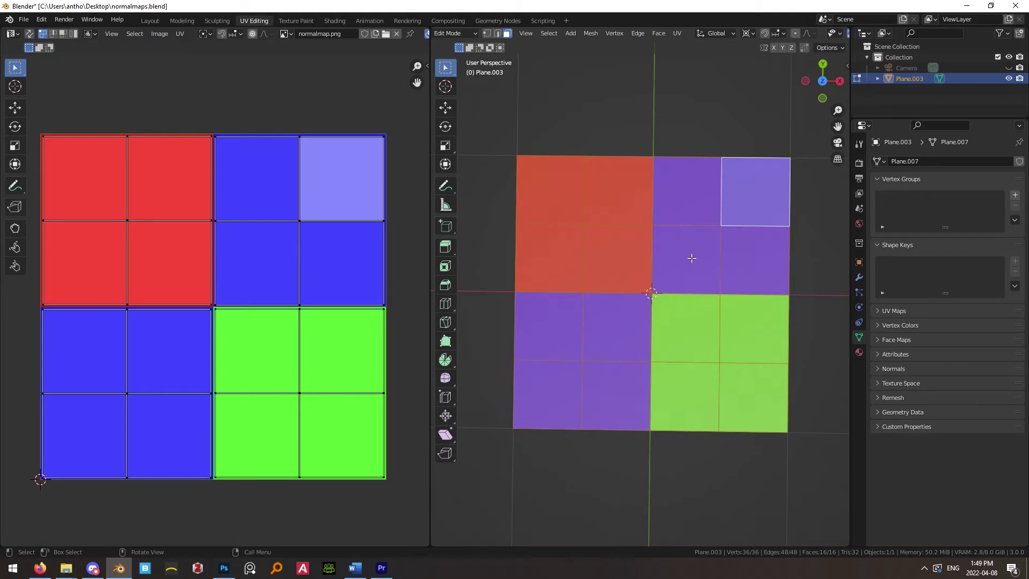
middle_click_drag(669, 235, 677, 213)
Select the purple quarter's face island, trial-move it, cancel, deselect, and exit Edit Mode
left_click(721, 240)
key("ctrl+l")
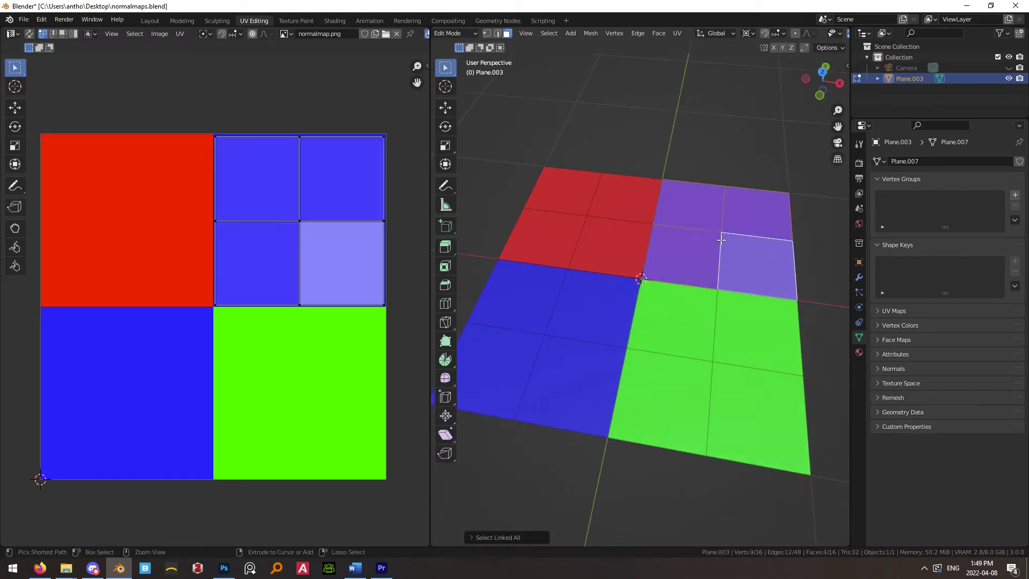
key("g")
right_click(720, 124)
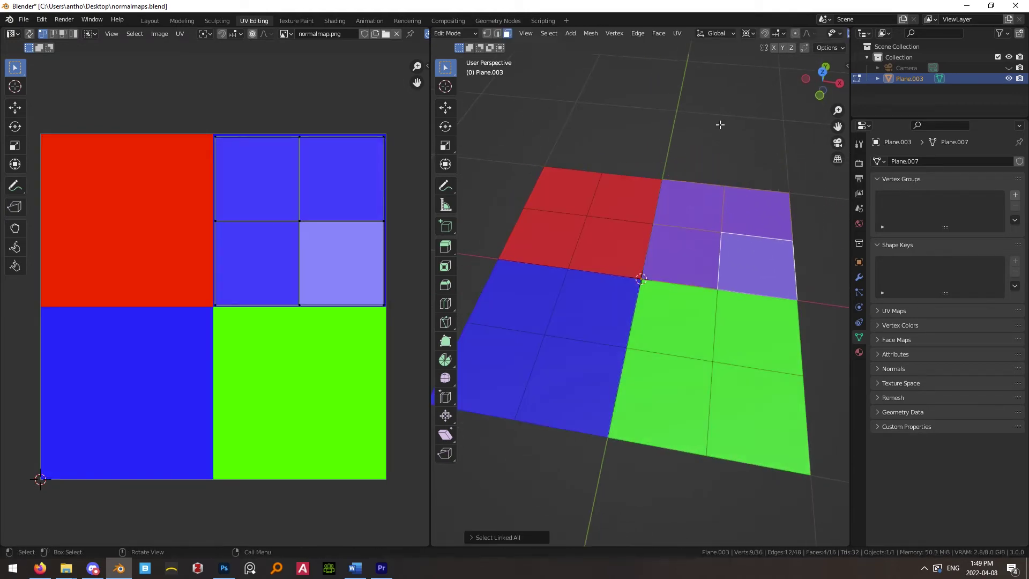
left_click(734, 163)
key("Tab")
Return to the Shading workspace in Rendered shading and try a 0.900 displacement scale, then cancel
left_click(369, 21)
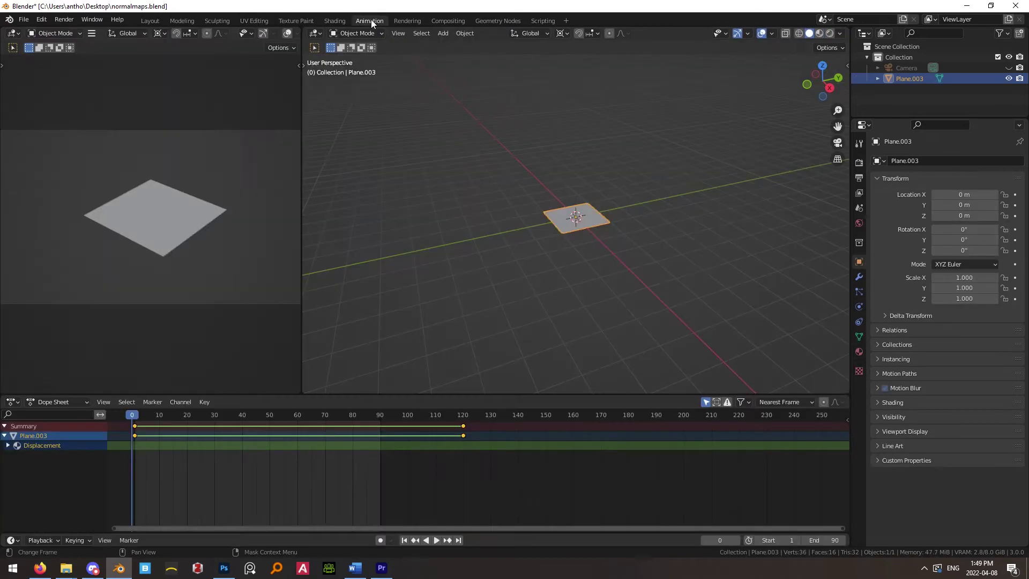
left_click(334, 20)
key("KP_Decimal")
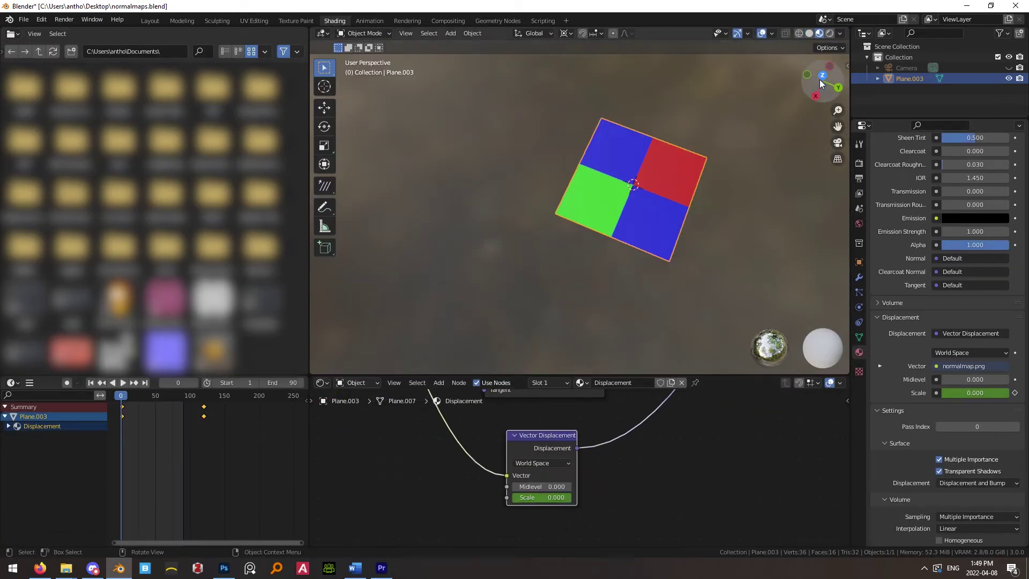
left_click(829, 33)
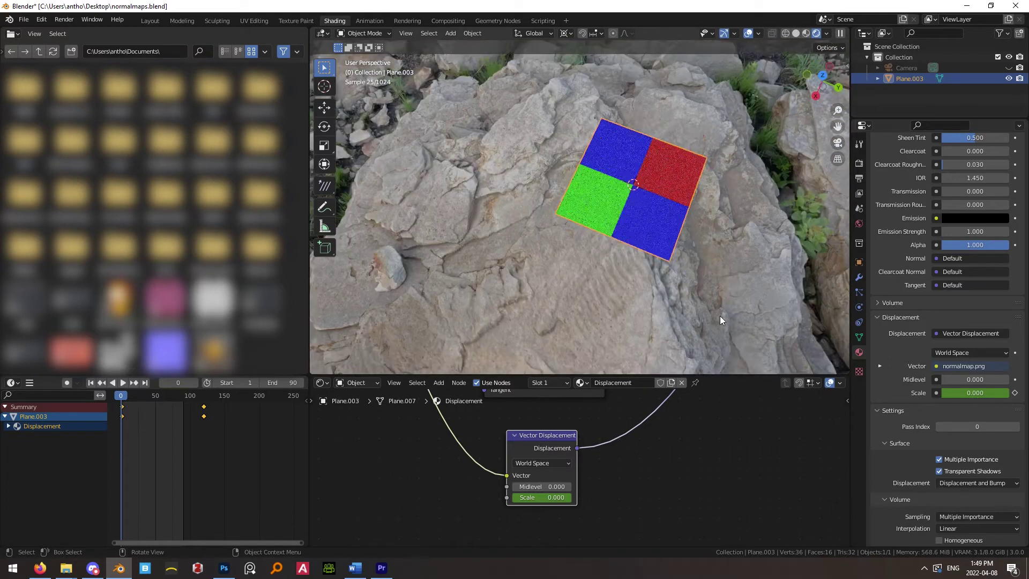
mouse_move(541, 498)
left_mouse_down()
mouse_move(579, 498)
mouse_move(555, 497)
left_mouse_up()
key("Escape")
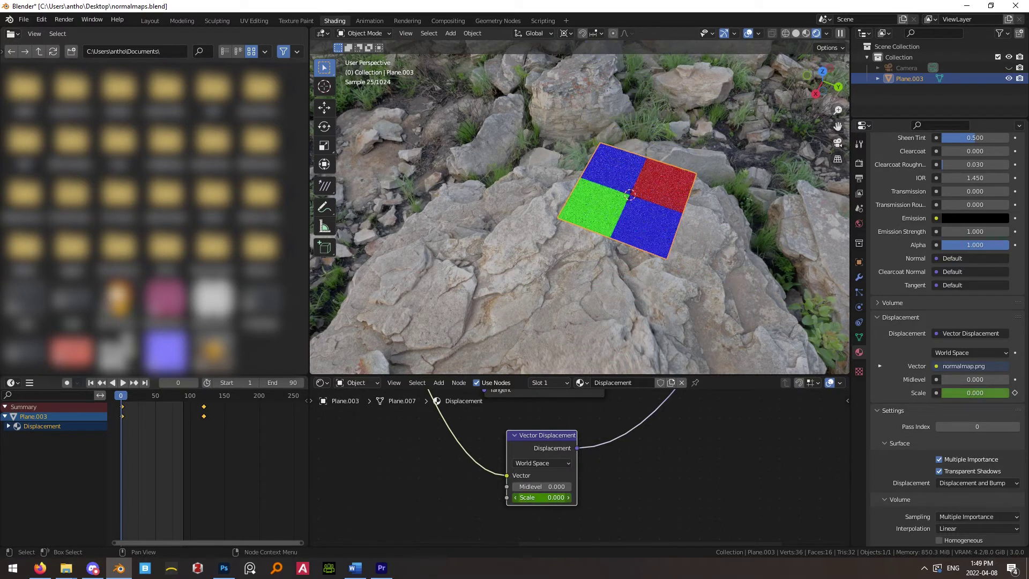
Orbit the rendered plane and set the Vector Displacement Scale to 1, then 3
left_click(703, 304)
middle_click_drag(703, 305, 558, 259)
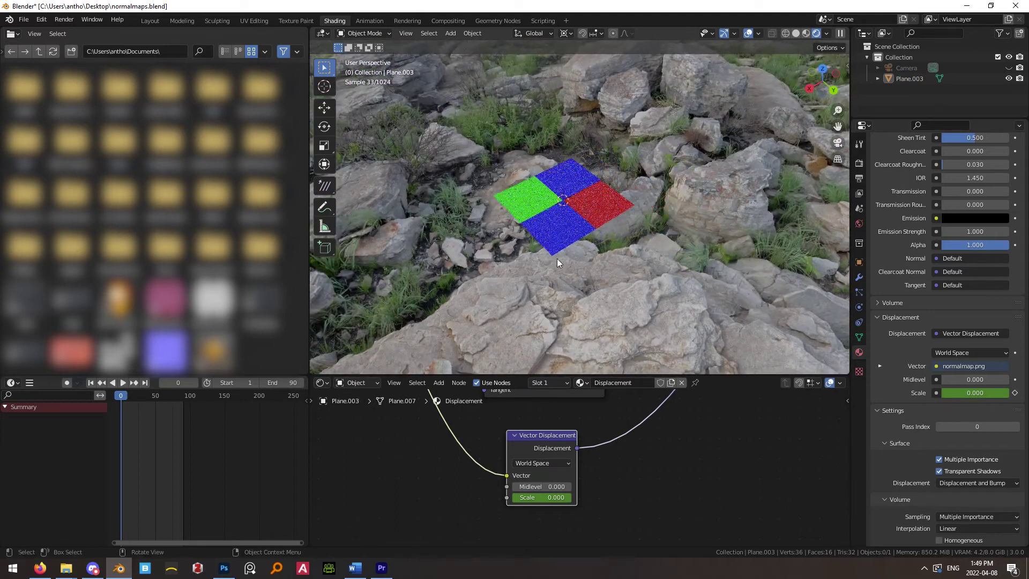
scroll(557, 259, "up", 3)
left_click(559, 499)
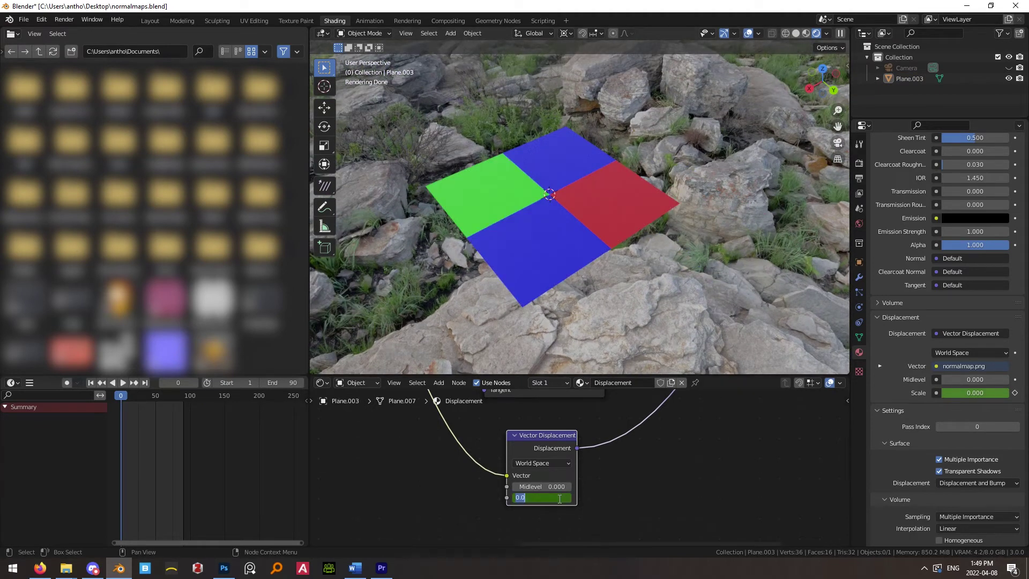
type("1")
key("Return")
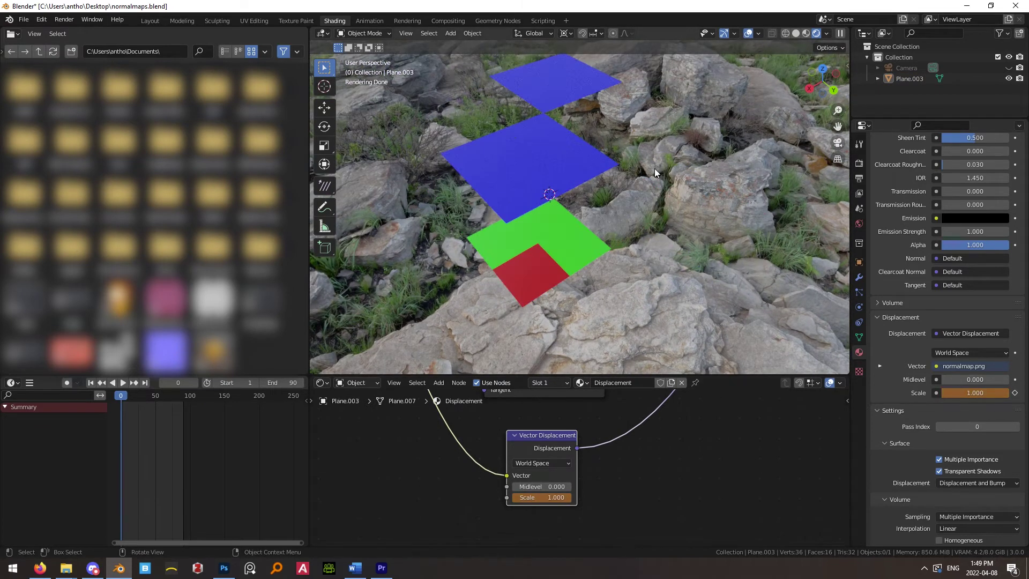
left_click(554, 499)
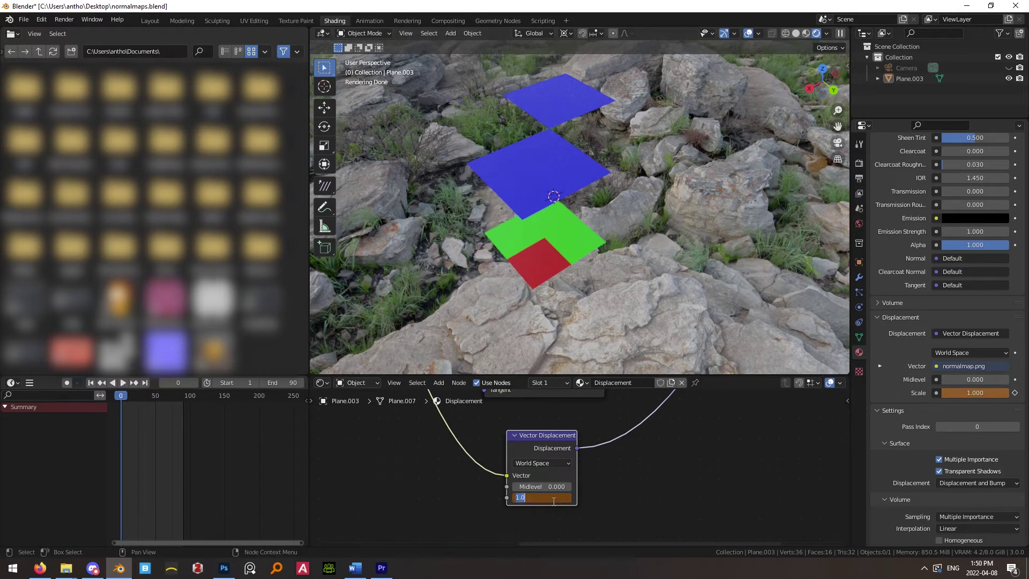
type("3")
key("Return")
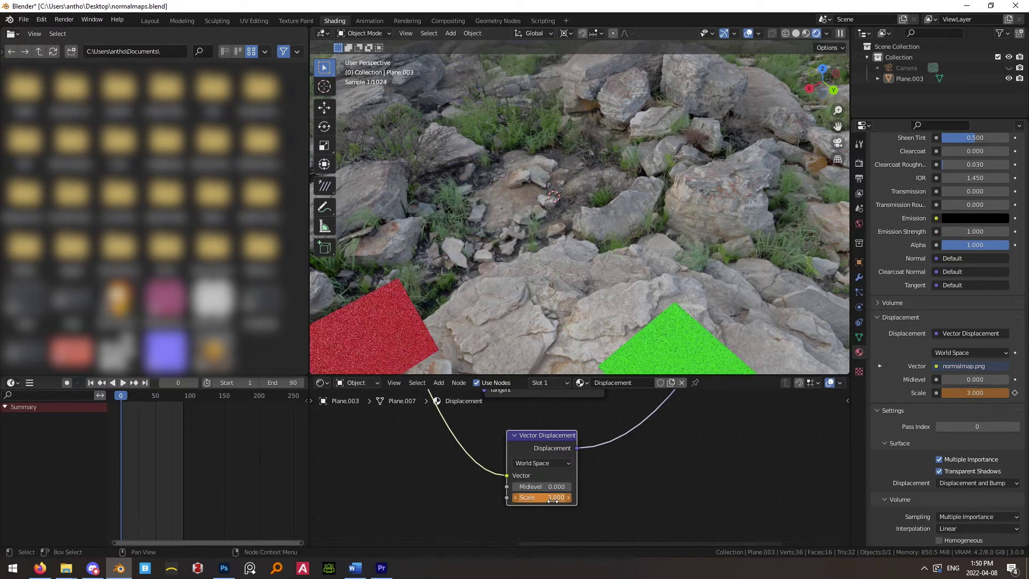
Reset the displacement Scale to 0 and view the selected plane from front, then top
left_click(552, 498)
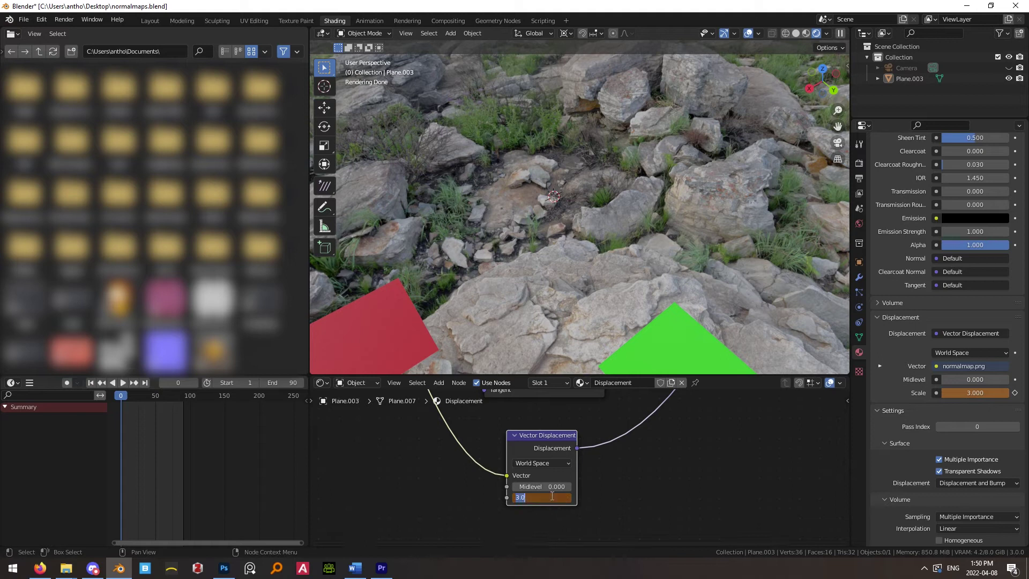
type("0")
key("Return")
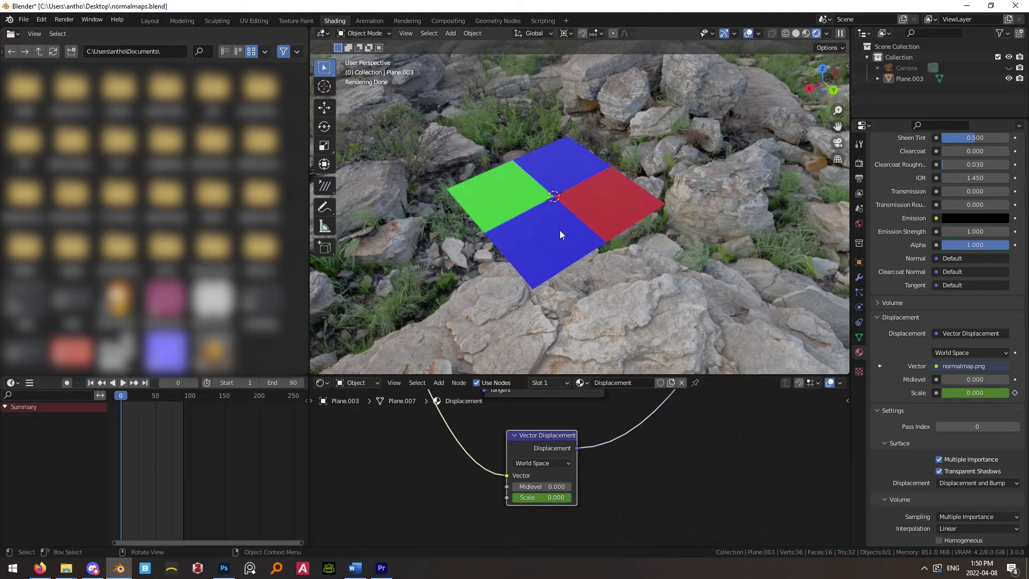
left_click(560, 230)
key("KP_1")
key("KP_7")
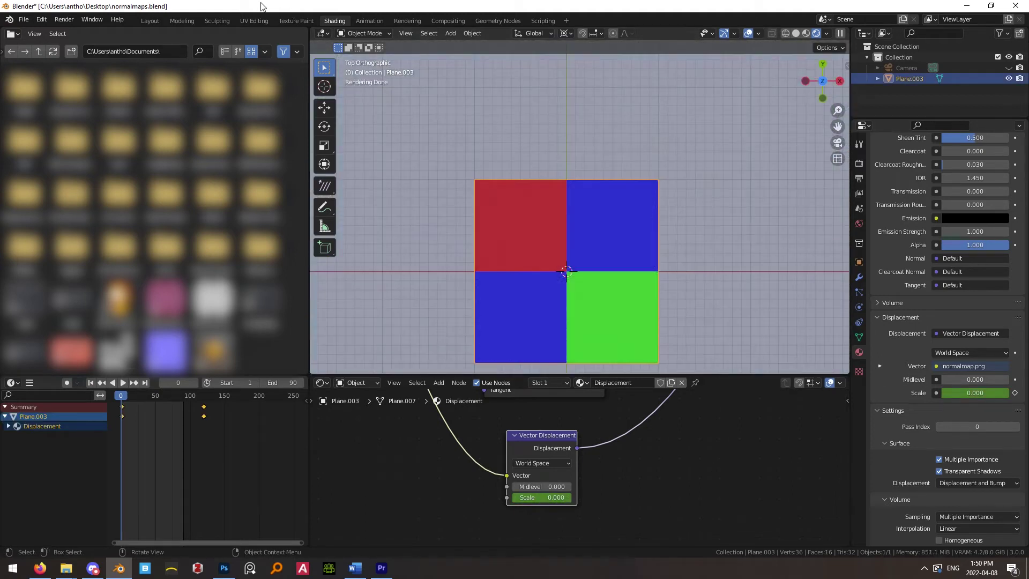
Select the whole plane in UV Editing to lay its UVs over normalmap.png, then draw an annotation stroke
left_click(254, 21)
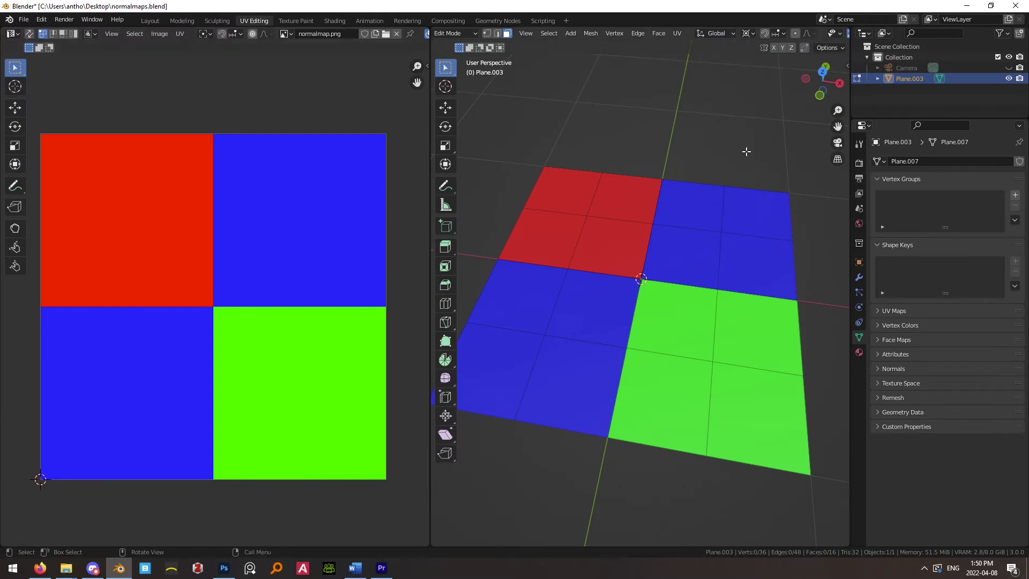
key("a")
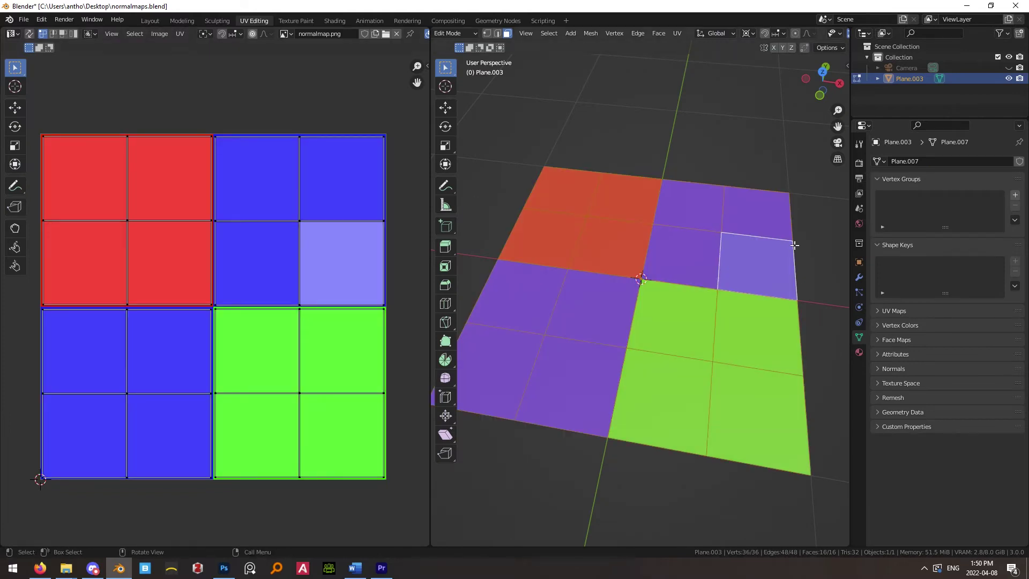
scroll(681, 195, "down", 3)
middle_click_drag(681, 194, 658, 240)
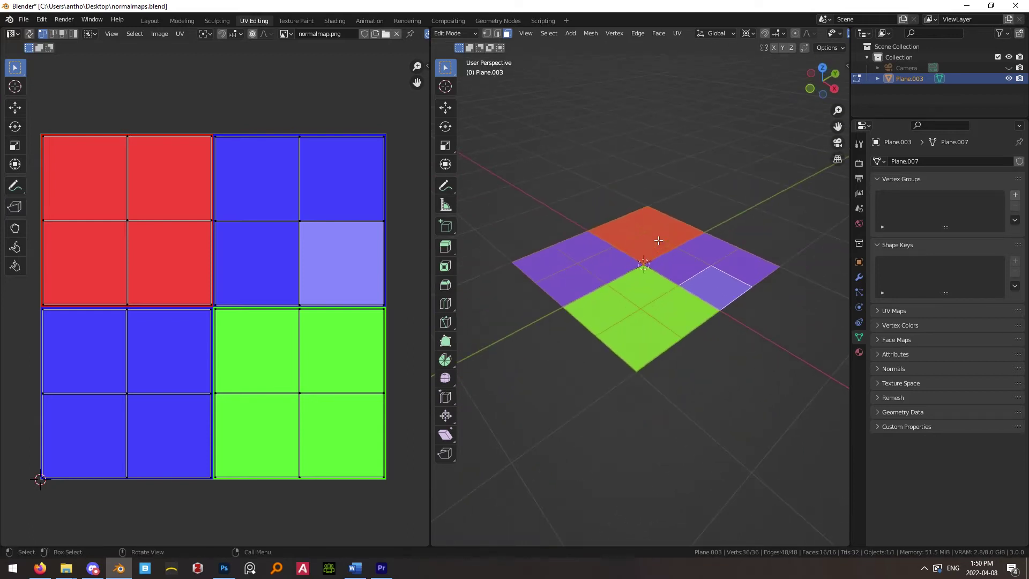
left_click(444, 187)
left_click_drag(726, 261, 733, 180)
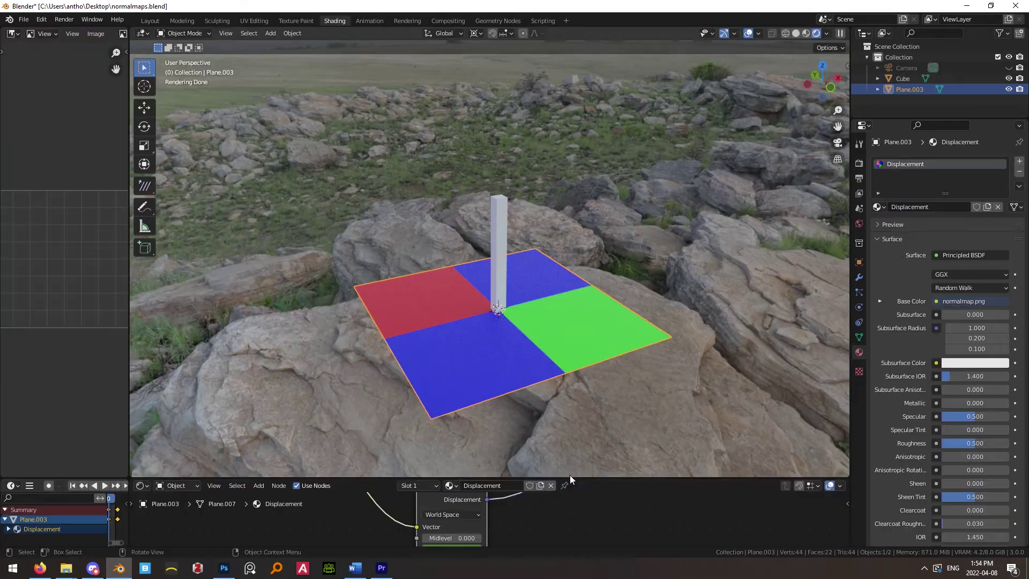
Set the Vector Displacement node's Scale to 1 so the blue quadrants lift
left_click_drag(429, 485, 429, 357)
left_click(467, 487)
type("1")
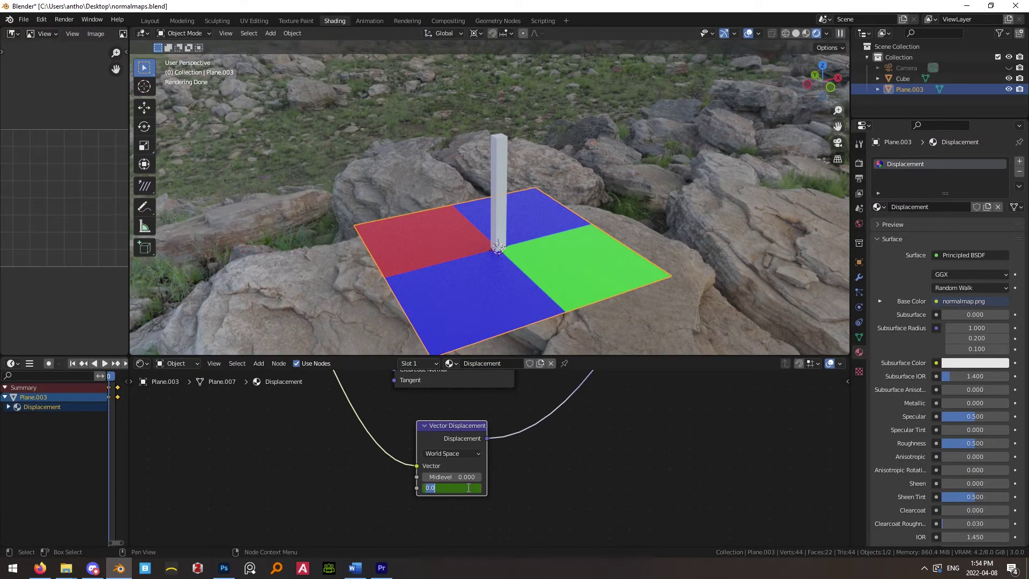
key("Return")
Select all of the pillar cube's vertices in Edit Mode with Edge Length overlays shown for comparison
left_click(706, 183)
middle_click_drag(706, 182, 590, 203)
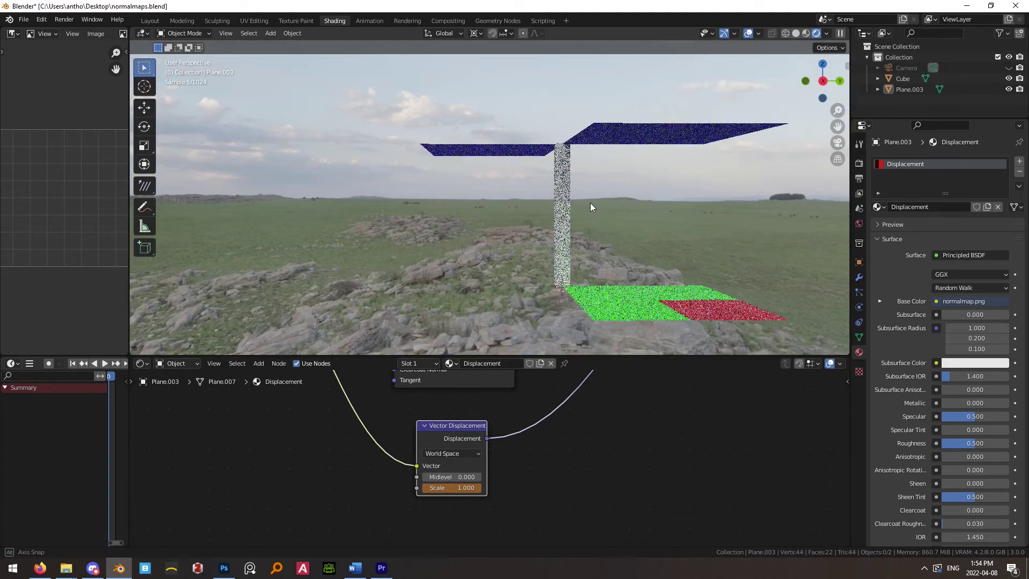
left_click(618, 232)
key("Tab")
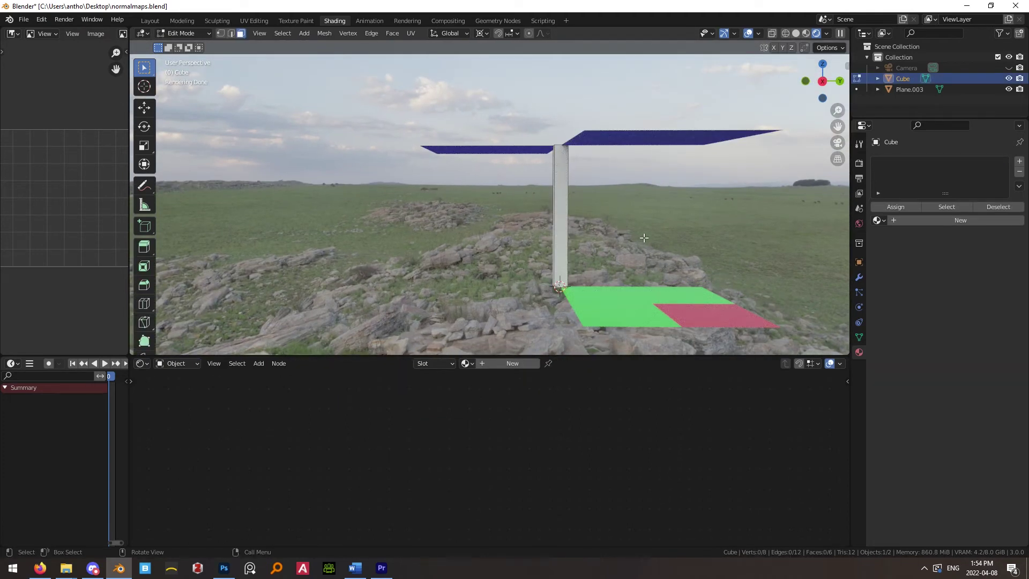
mouse_move(644, 238)
middle_mouse_down()
mouse_move(697, 225)
mouse_move(612, 209)
middle_mouse_up()
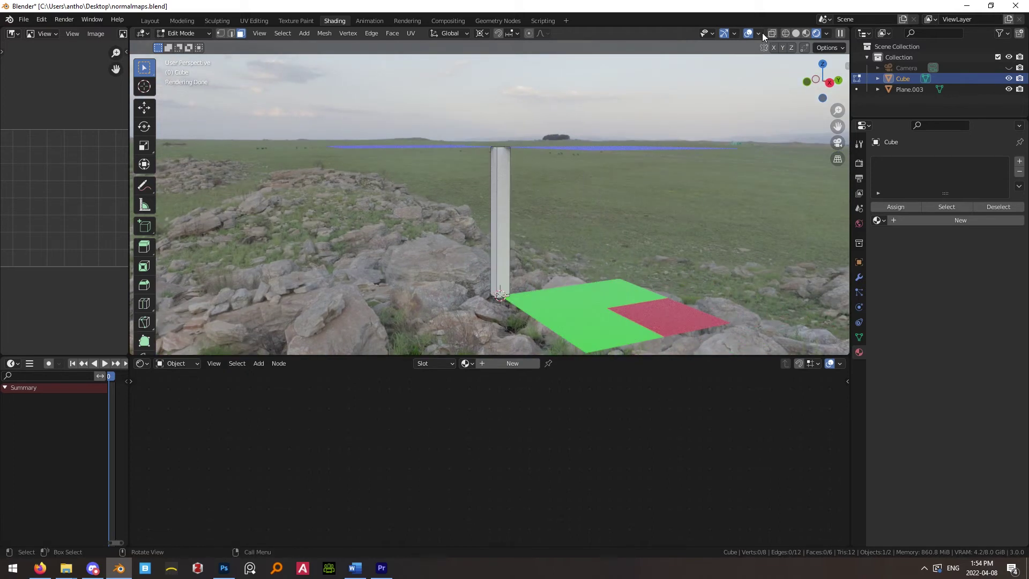
left_click(760, 33)
middle_click_drag(536, 300, 525, 219)
scroll(504, 177, "up", 5)
key("a")
scroll(512, 201, "down", 4)
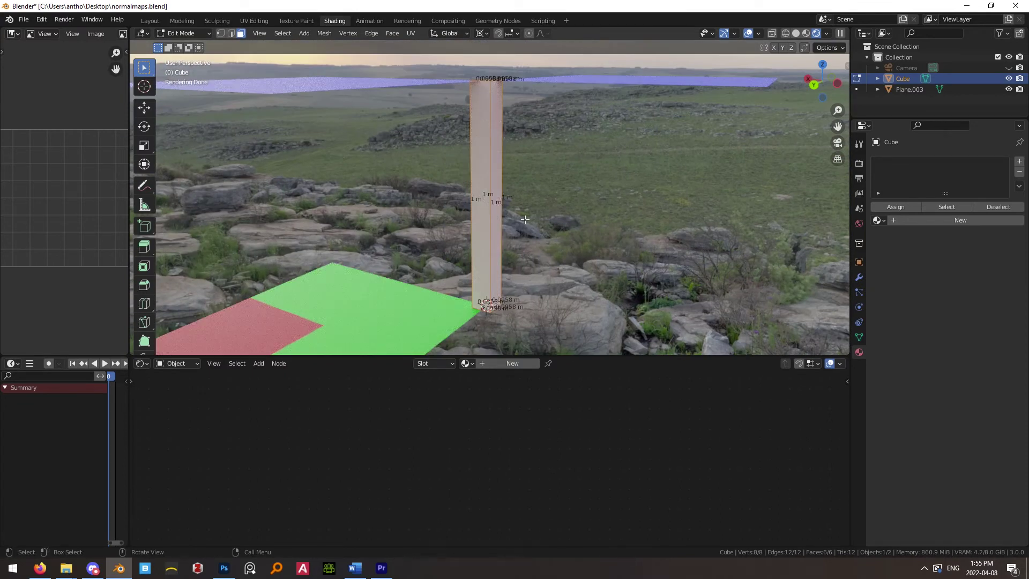
scroll(525, 219, "down", 2)
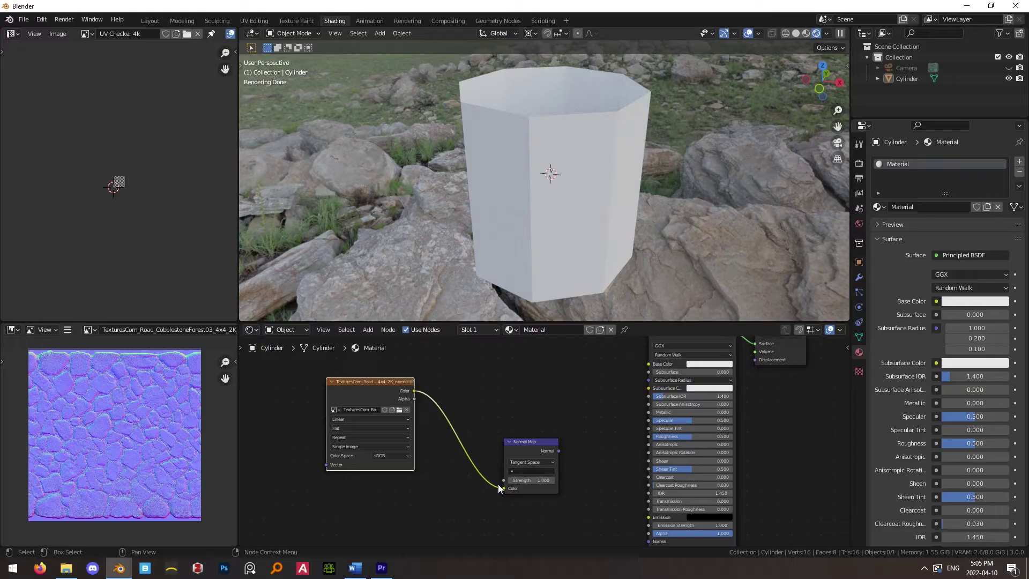
Set the cobblestone image texture's Color Space to Non-Color
left_click(504, 487)
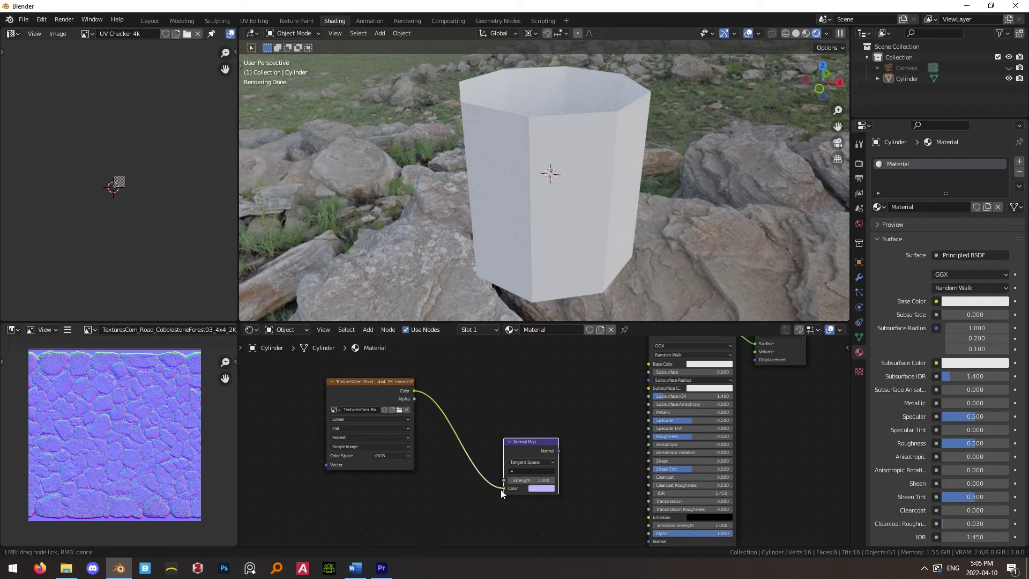
scroll(375, 487, "up", 1)
scroll(375, 487, "up", 2)
middle_click_drag(337, 458, 598, 455)
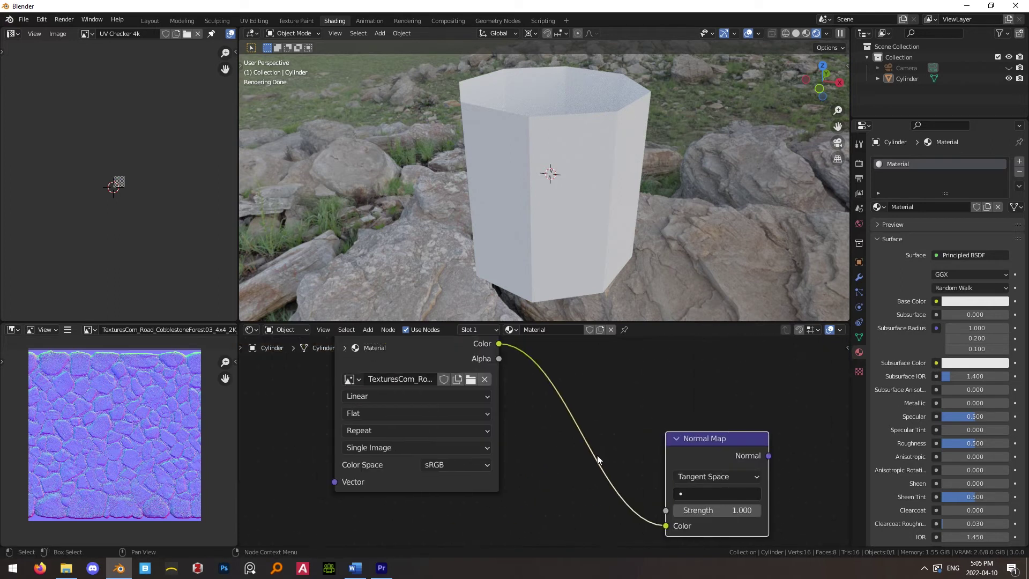
left_click(483, 465)
left_click(446, 407)
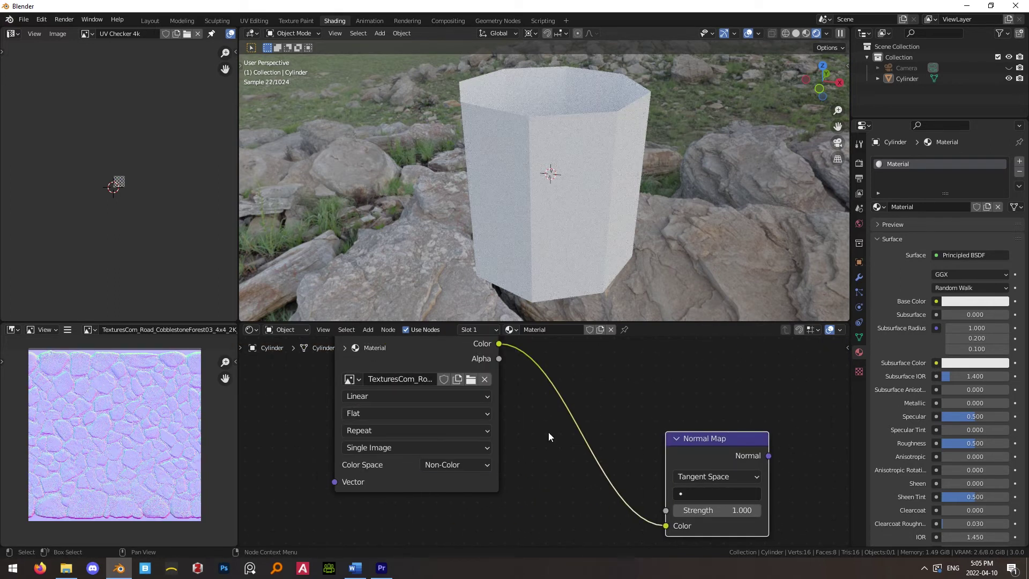
Link the Normal Map's Normal output to the Principled BSDF Normal input and view the cylinder's relief
scroll(552, 432, "down", 2)
middle_click_drag(648, 432, 388, 422)
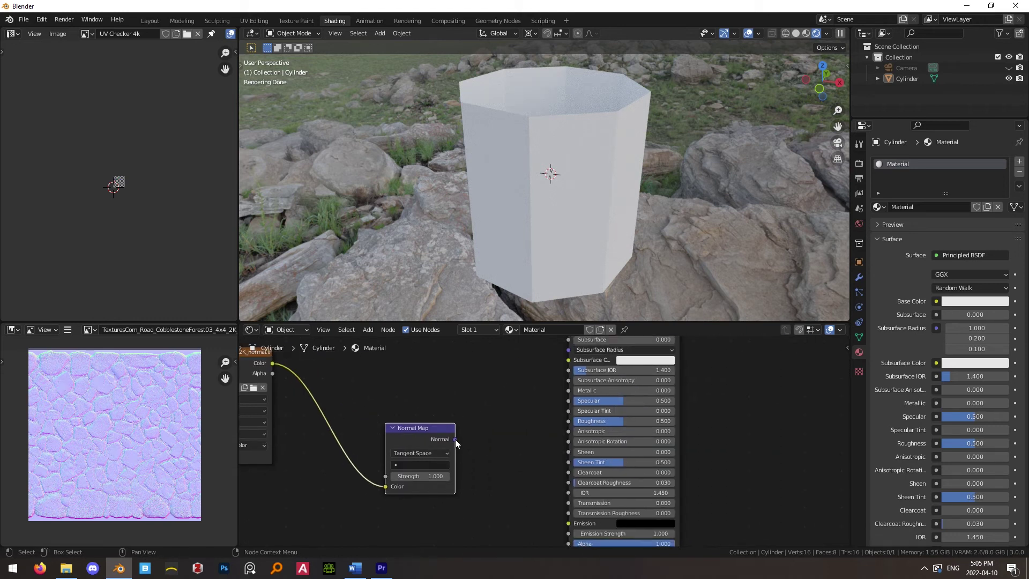
middle_click_drag(455, 439, 441, 400)
left_click_drag(438, 380, 567, 497)
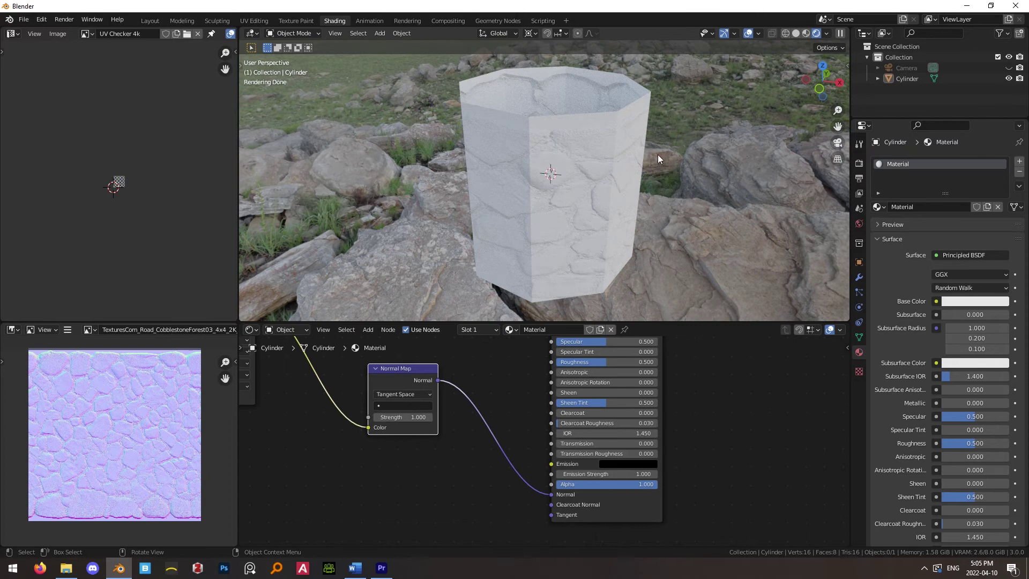
middle_click_drag(659, 158, 616, 179)
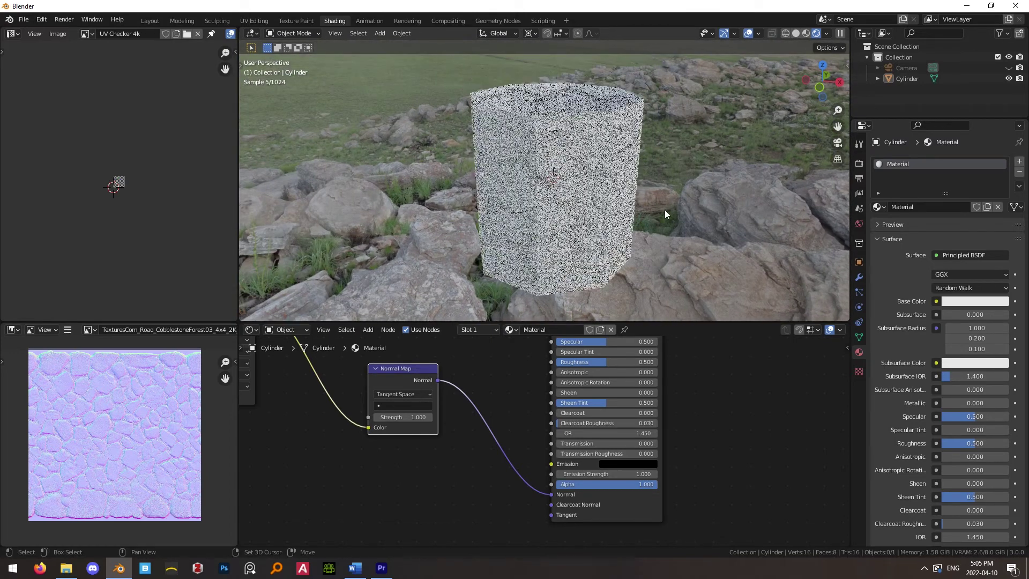
middle_click_drag(665, 214, 618, 235)
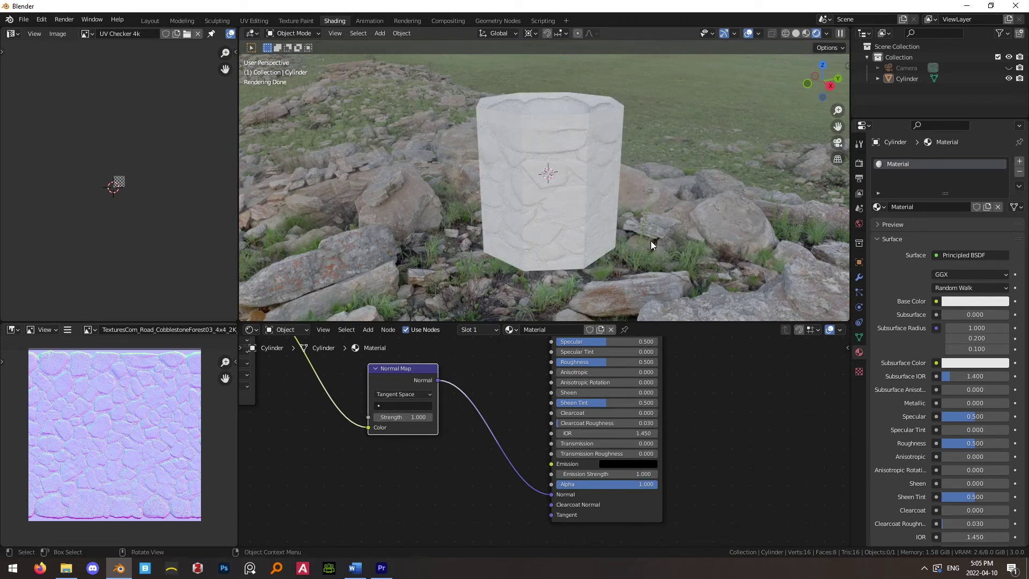
middle_click_drag(652, 242, 672, 253)
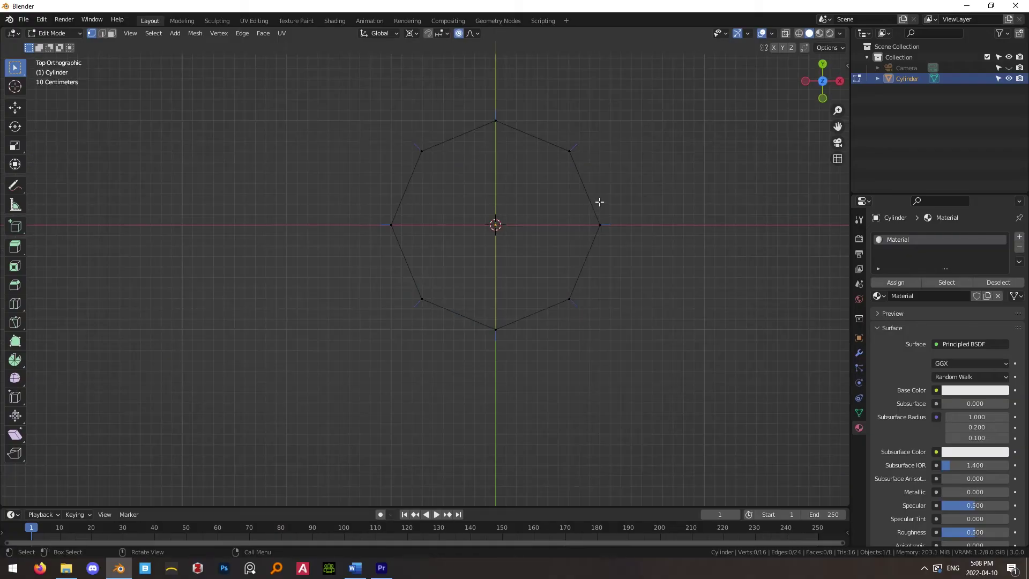
Display the octagonal cylinder's vertex normals through the overlay options, then return to the top view
left_click(772, 33)
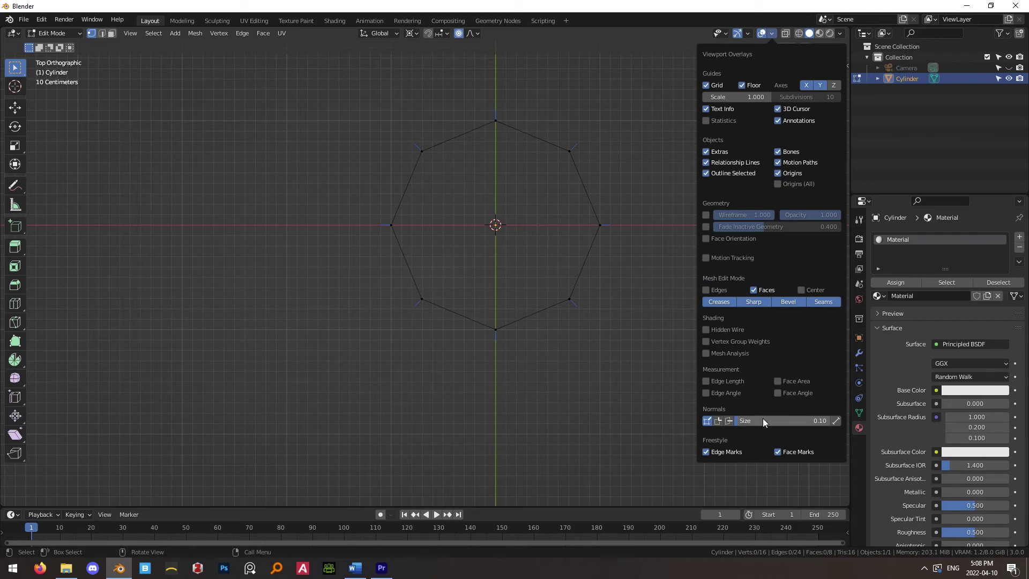
middle_click_drag(539, 164, 491, 217, "shift")
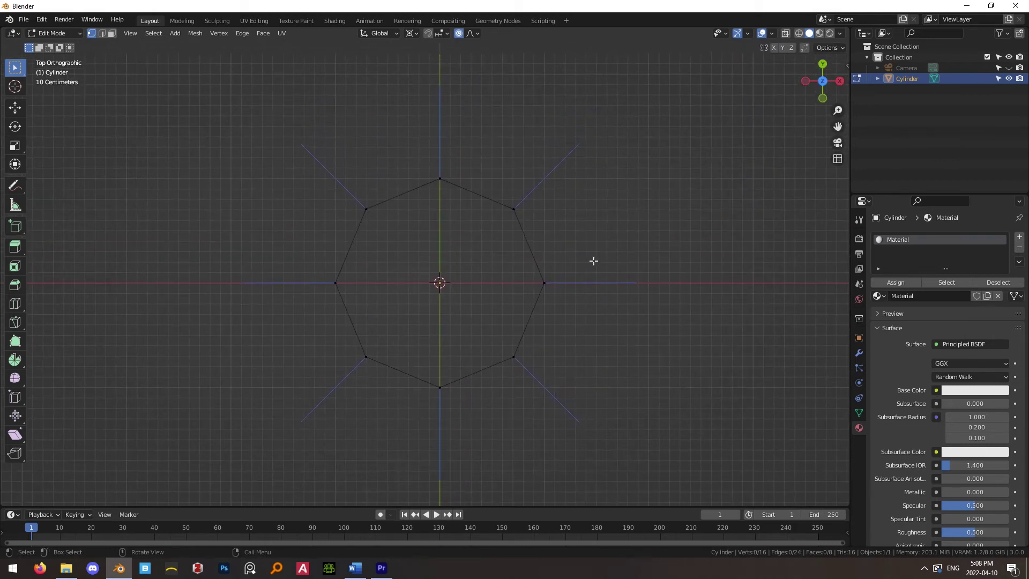
mouse_move(594, 261)
middle_mouse_down()
mouse_move(560, 223)
mouse_move(588, 188)
mouse_move(645, 266)
mouse_move(579, 165)
mouse_move(593, 202)
mouse_move(563, 198)
mouse_move(593, 230)
mouse_move(565, 218)
middle_mouse_up()
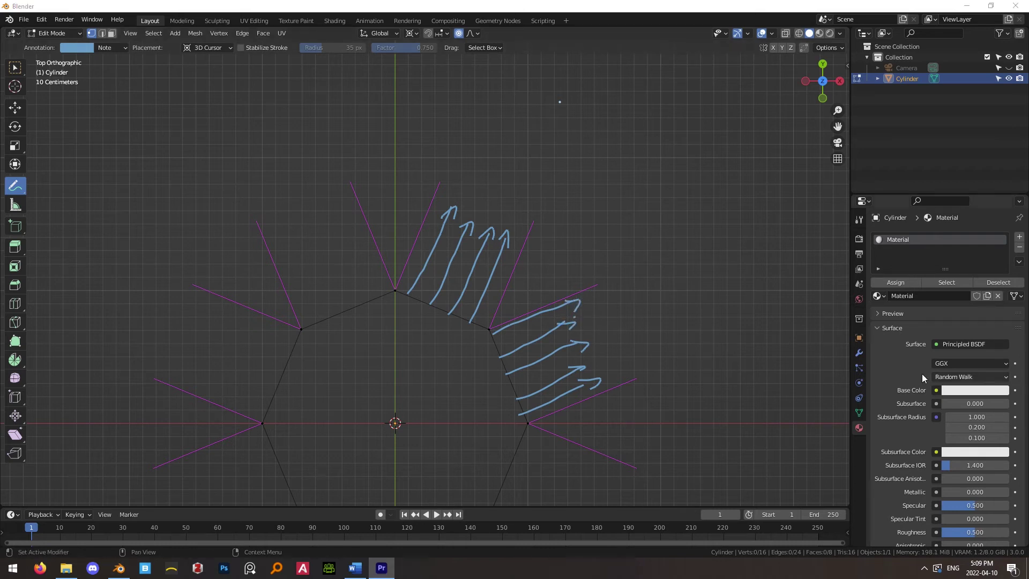
middle_click_drag(578, 385, 602, 352)
key("KP_7")
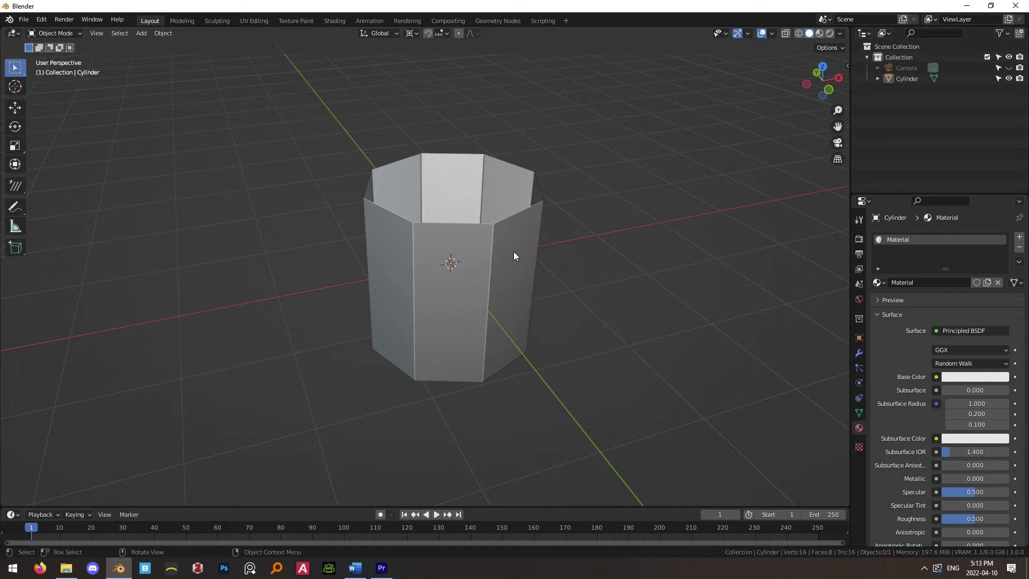
Enter Edit Mode on the cylinder to inspect its split corner normals from several angles
left_click(513, 256)
key("Tab")
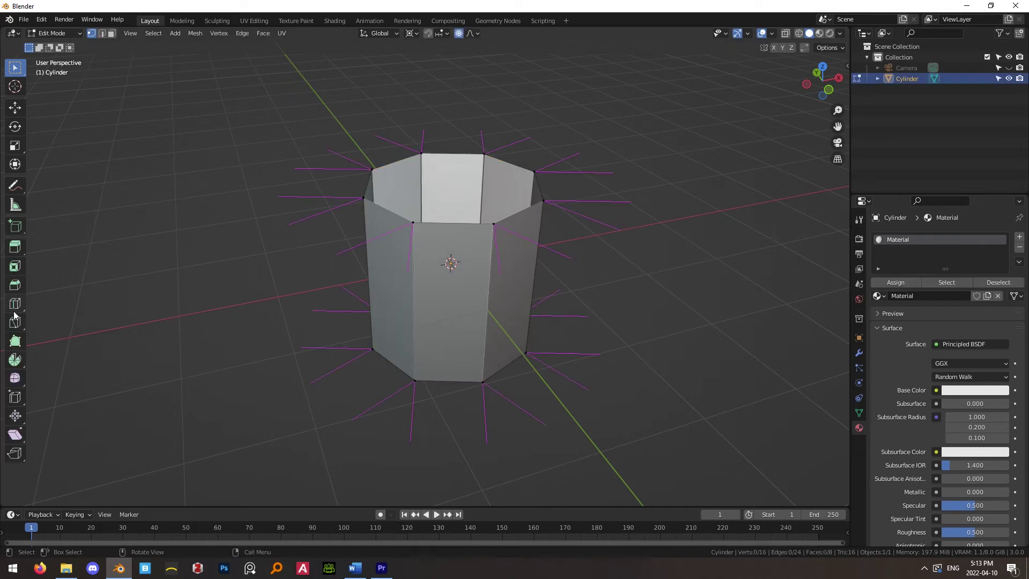
middle_click_drag(420, 298, 445, 298)
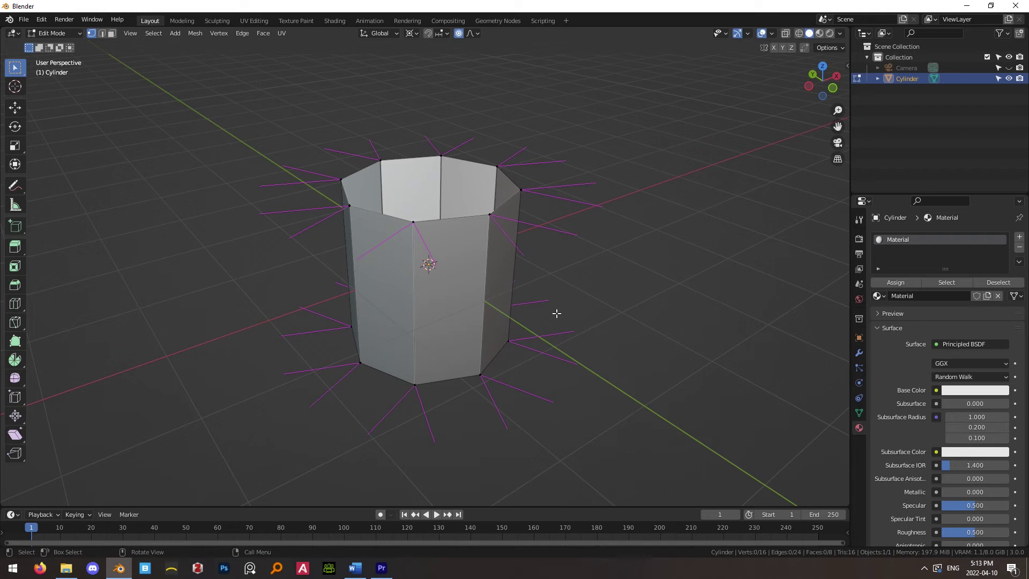
middle_click_drag(506, 230, 518, 226, "shift")
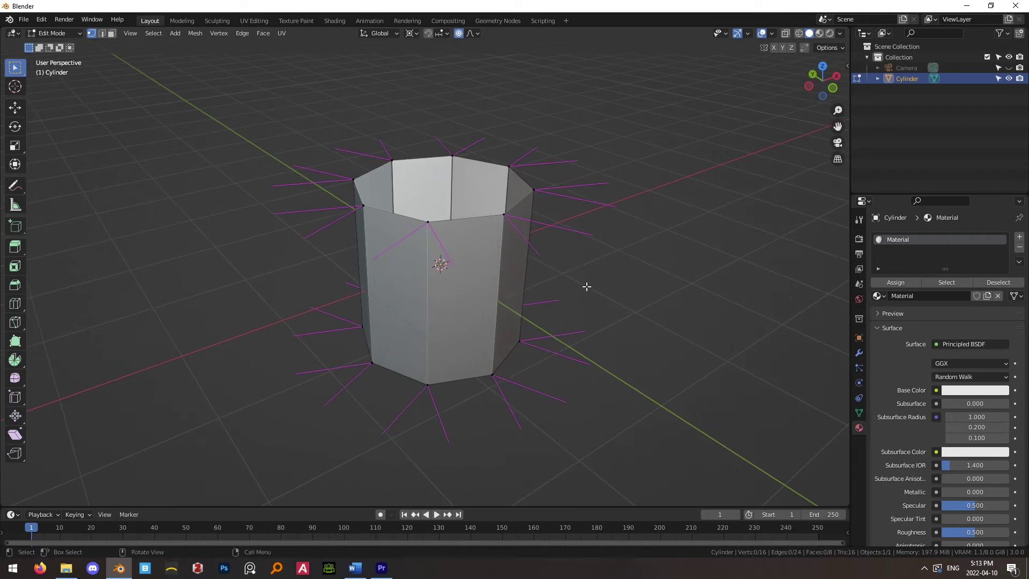
mouse_move(591, 290)
middle_mouse_down()
mouse_move(570, 295)
mouse_move(597, 294)
mouse_move(591, 280)
mouse_move(593, 313)
mouse_move(563, 310)
mouse_move(593, 306)
middle_mouse_up()
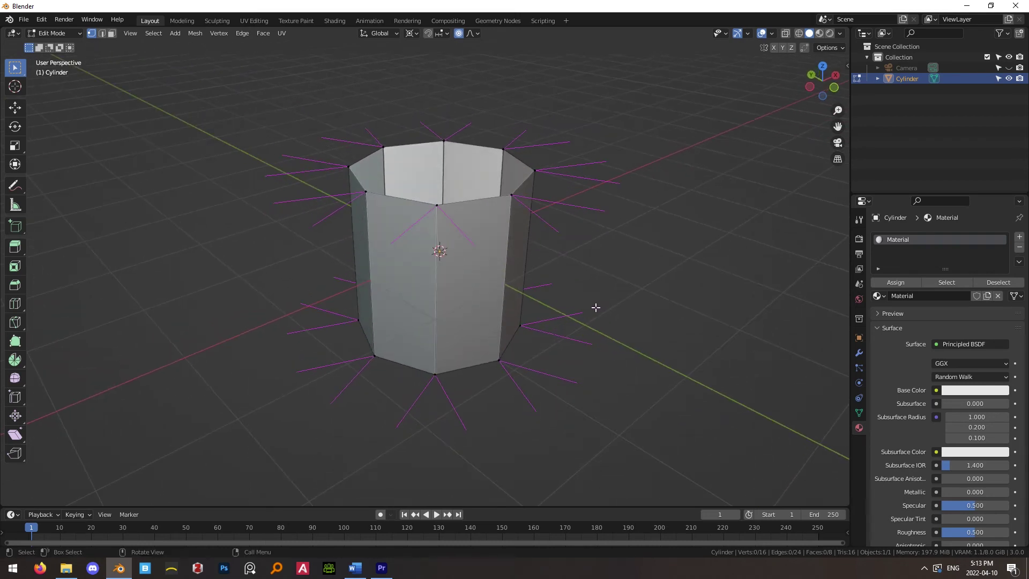
Apply Shade Smooth to the cylinder and compare its merged normals in Edit Mode
key("Tab")
right_click(501, 232)
left_click(495, 218)
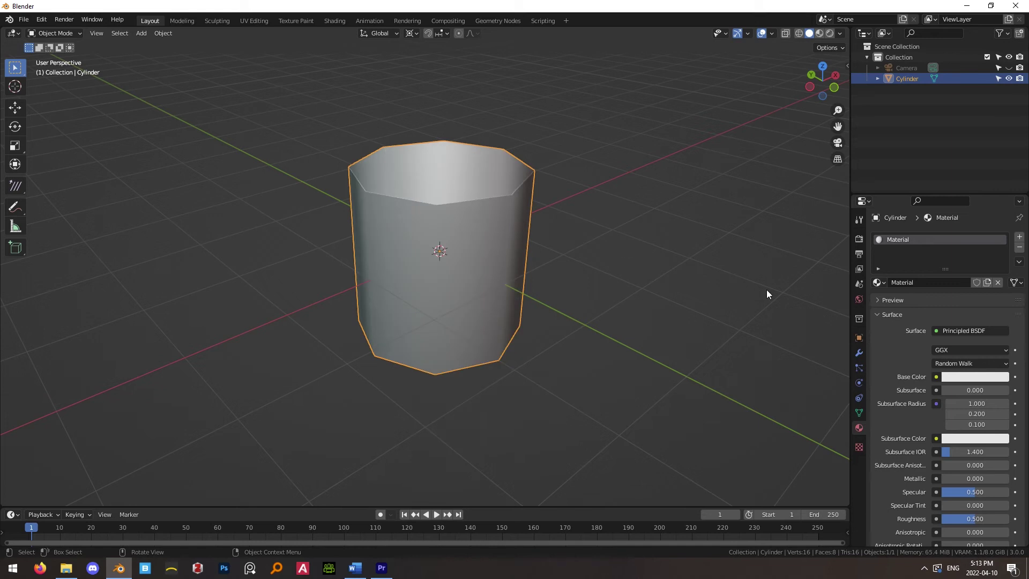
key("Tab")
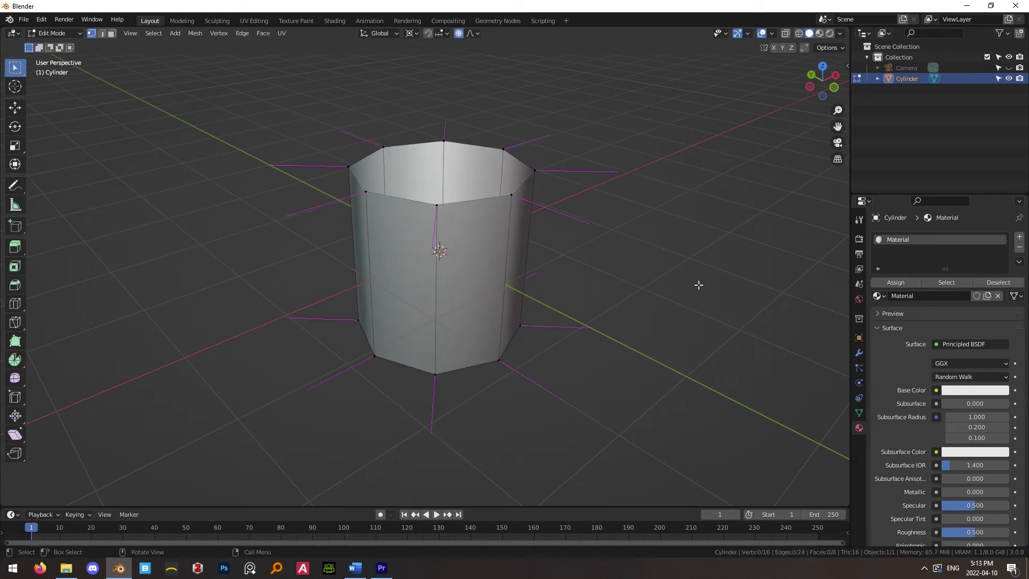
middle_click_drag(706, 291, 679, 304, "shift")
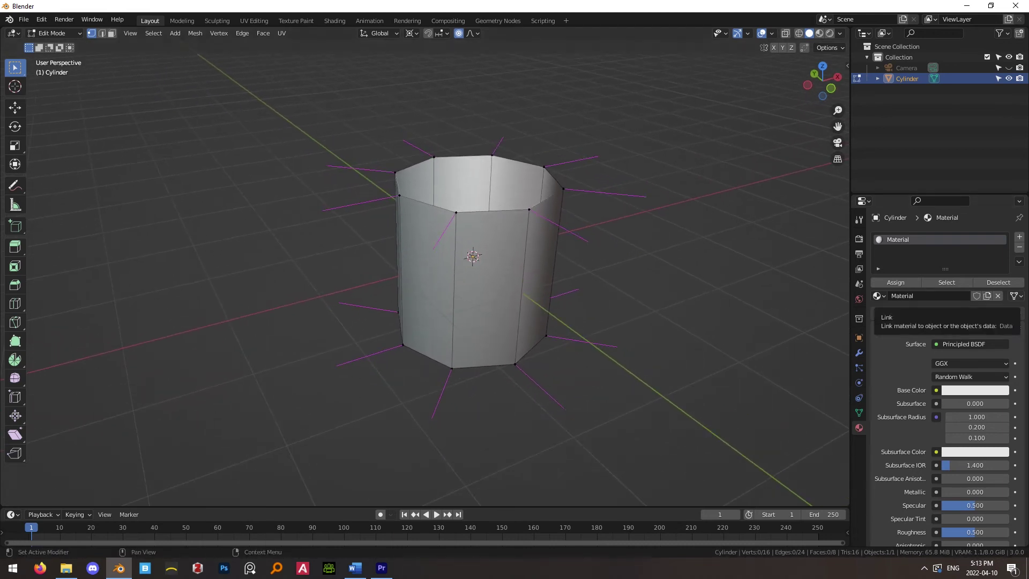
key("Tab")
key("KP_7")
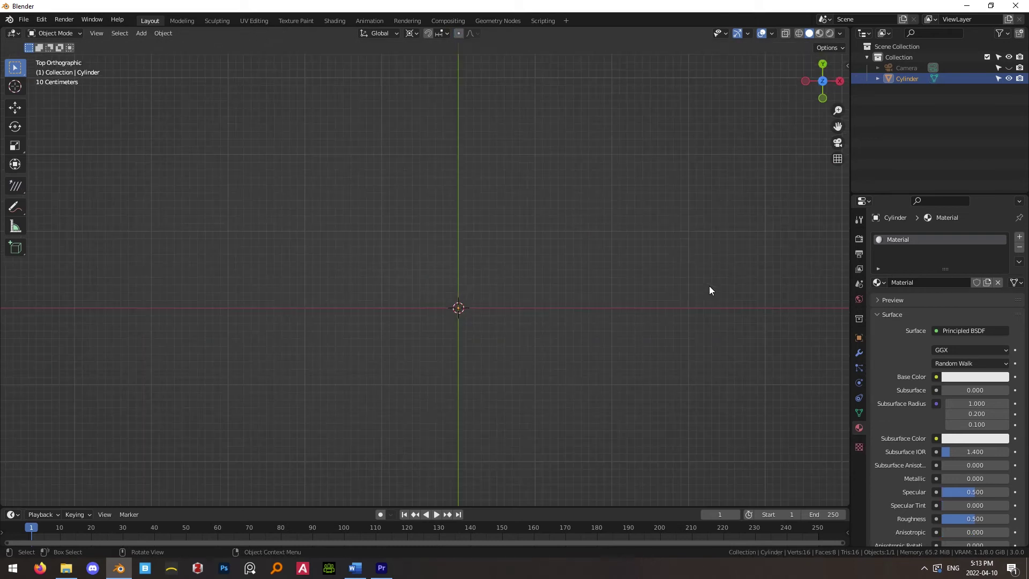
key("Tab")
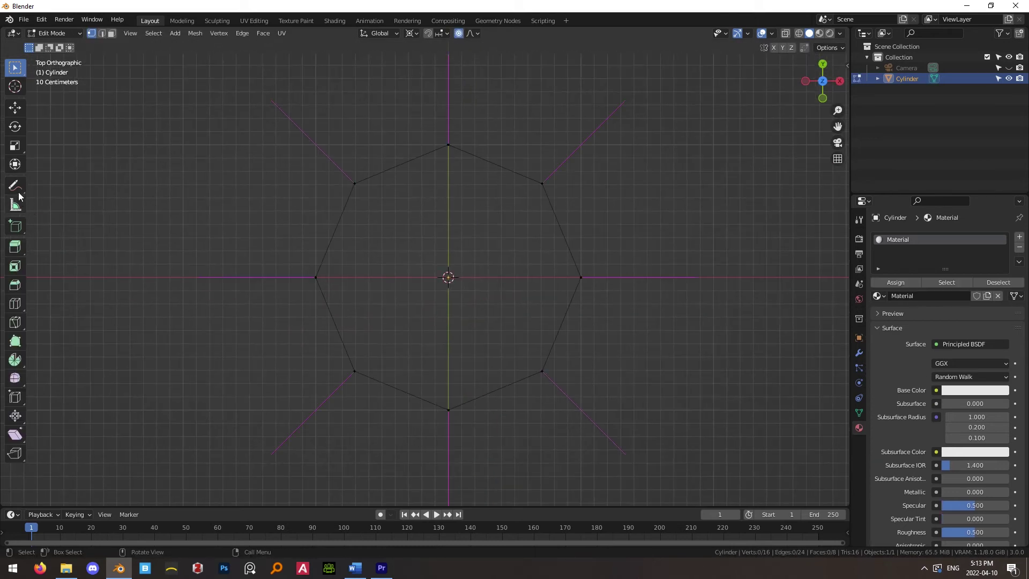
left_click(19, 187)
left_click_drag(560, 203, 627, 143)
mouse_move(605, 148)
left_mouse_down()
mouse_move(617, 144)
mouse_move(621, 162)
left_mouse_up()
left_click(569, 217)
left_click_drag(568, 217, 646, 197)
left_click_drag(646, 197, 632, 211)
left_click_drag(580, 245, 711, 243)
mouse_move(692, 236)
left_mouse_down()
mouse_move(713, 245)
mouse_move(696, 253)
left_mouse_up()
left_click_drag(584, 299, 653, 317)
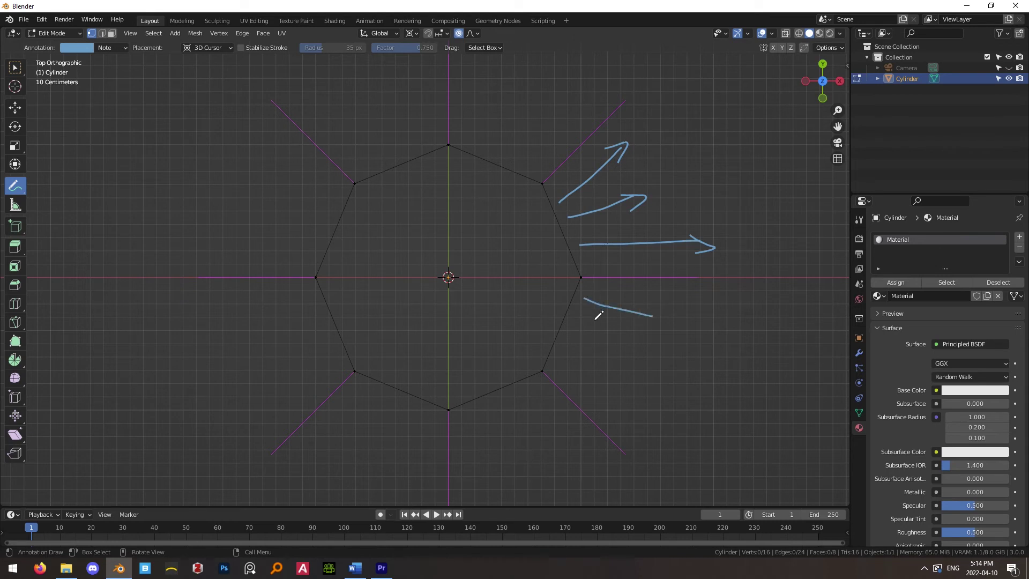
left_click_drag(574, 327, 634, 360)
left_click_drag(567, 358, 620, 413)
mouse_move(590, 292)
left_mouse_down()
mouse_move(670, 290)
mouse_move(648, 306)
mouse_move(668, 318)
mouse_move(650, 371)
mouse_move(601, 409)
left_mouse_up()
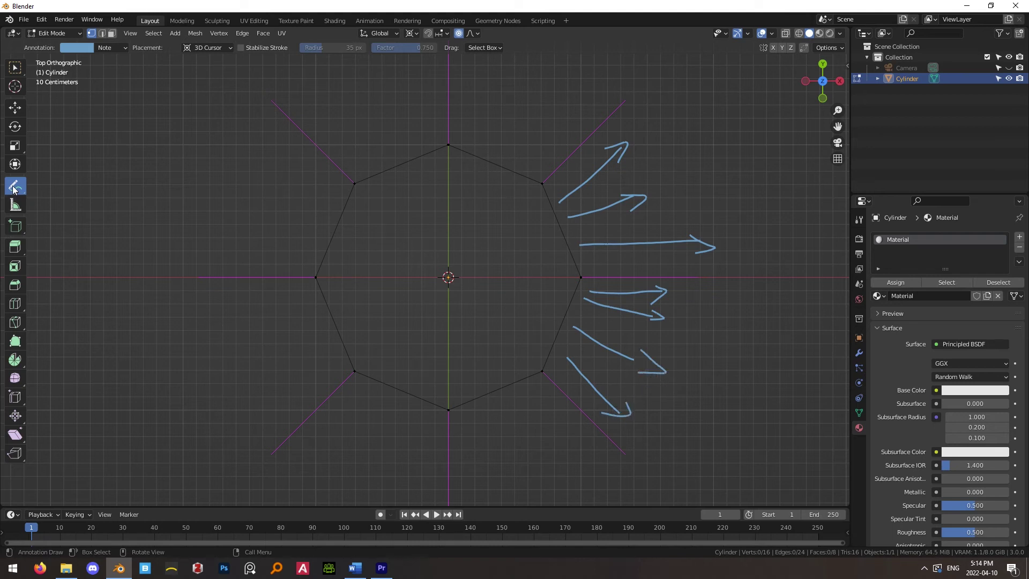
mouse_move(15, 185)
left_mouse_down()
mouse_move(44, 186)
mouse_move(59, 254)
left_mouse_up()
mouse_move(601, 193)
left_mouse_down()
mouse_move(671, 338)
mouse_move(597, 345)
left_mouse_up()
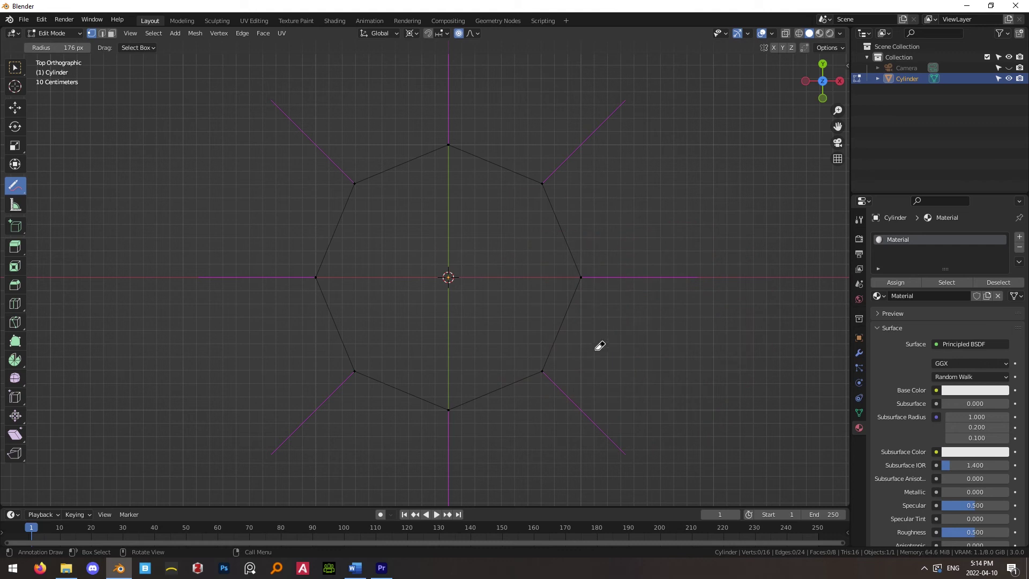
key("Tab")
mouse_move(567, 381)
middle_mouse_down()
mouse_move(572, 297)
mouse_move(468, 281)
mouse_move(517, 227)
mouse_move(576, 214)
mouse_move(549, 207)
mouse_move(504, 219)
mouse_move(557, 234)
middle_mouse_up()
Show the selected cylinder in the Shading workspace with Material Preview shading to reveal cobblestone bumps
left_click(621, 220)
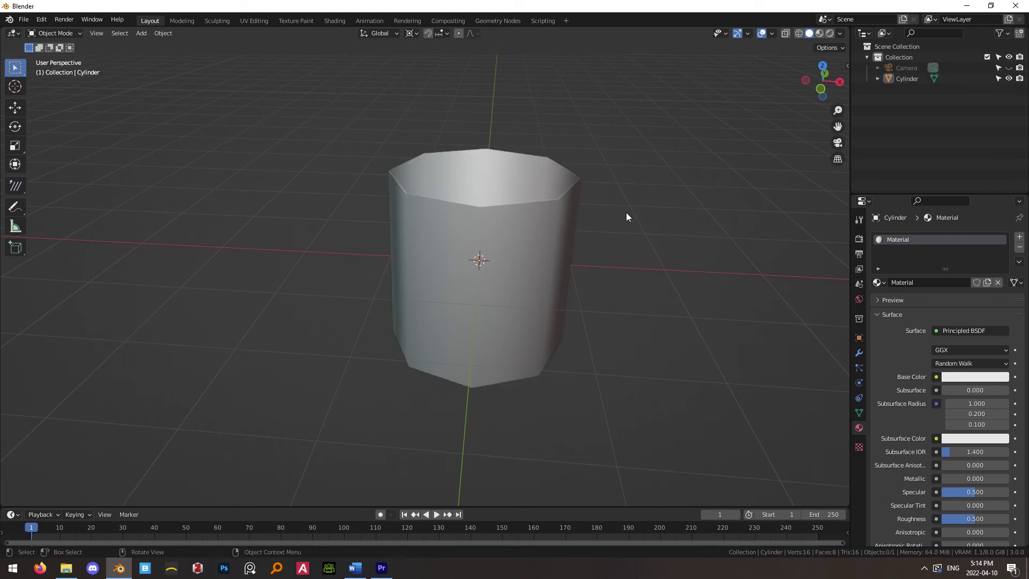
middle_click_drag(626, 212, 544, 256)
left_click(527, 232)
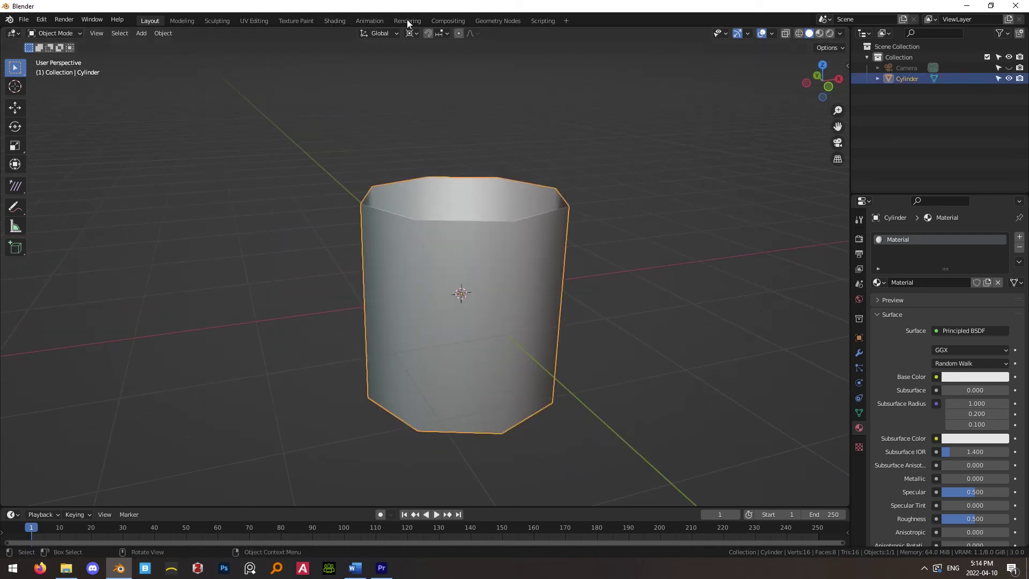
left_click(335, 21)
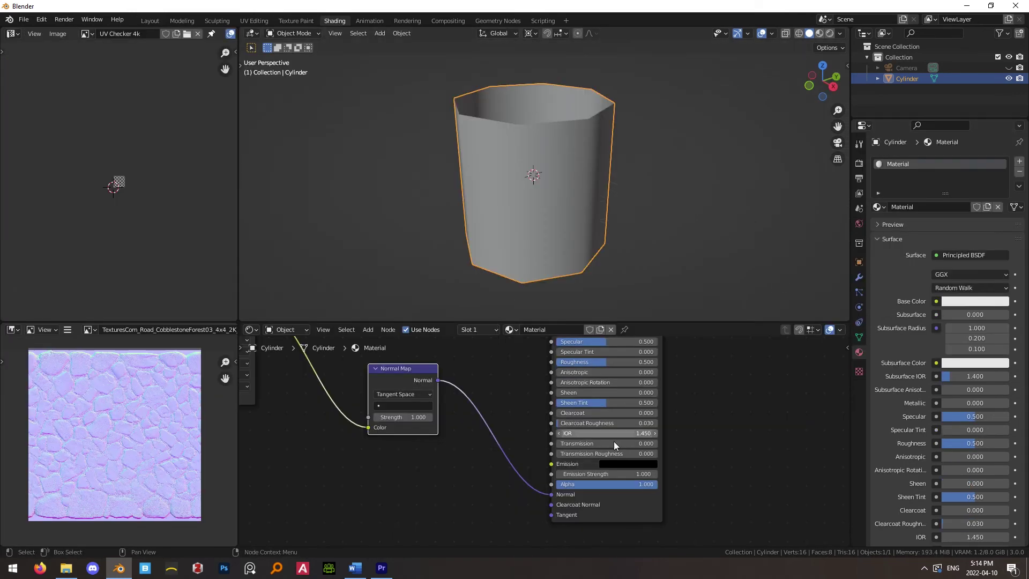
mouse_move(551, 494)
left_mouse_down()
mouse_move(539, 496)
mouse_move(551, 494)
left_mouse_up()
left_click(820, 33)
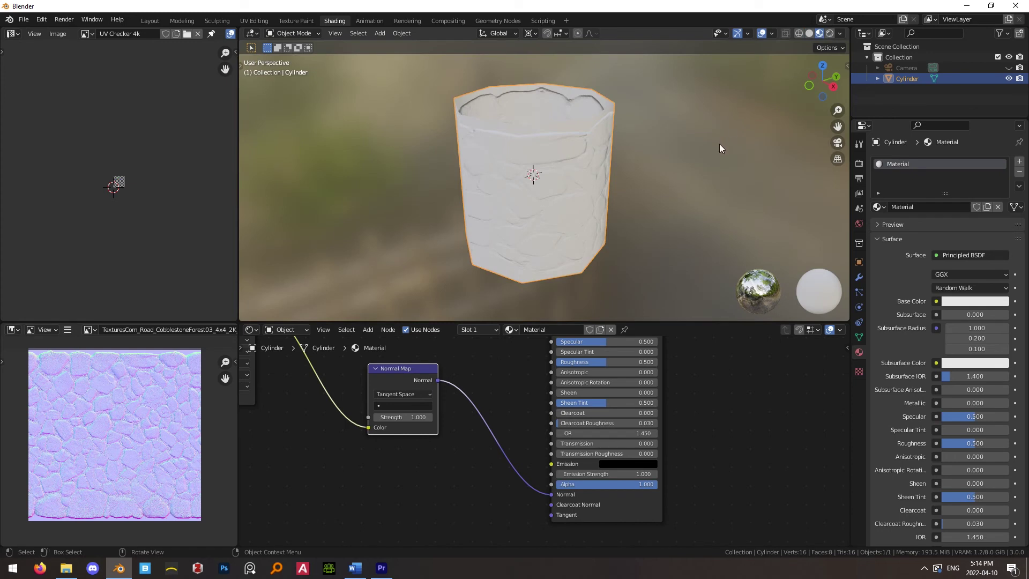
mouse_move(719, 143)
middle_mouse_down()
mouse_move(685, 151)
mouse_move(748, 127)
mouse_move(694, 143)
mouse_move(684, 171)
middle_mouse_up()
scroll(687, 169, "up", 1)
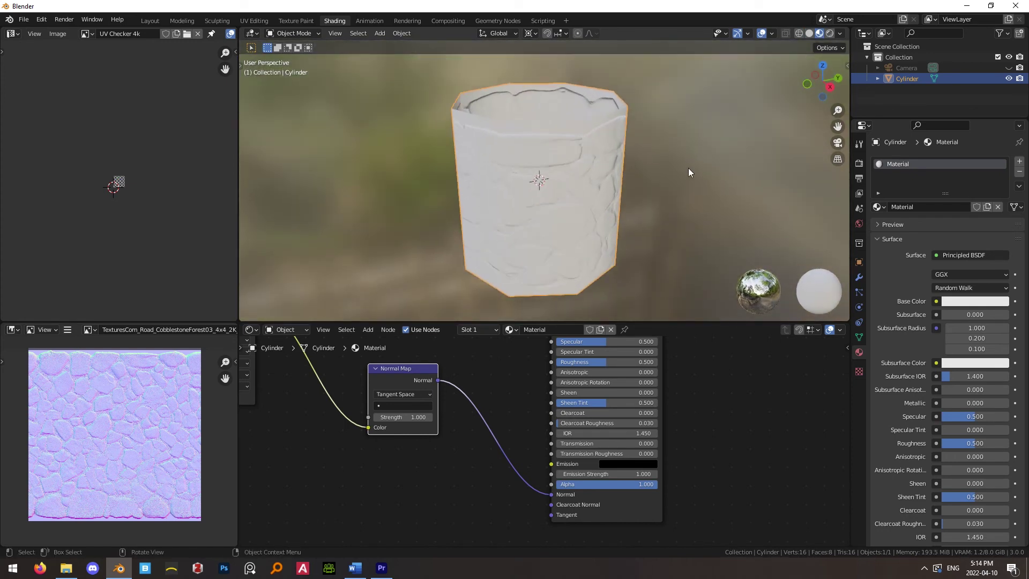
left_click(688, 168)
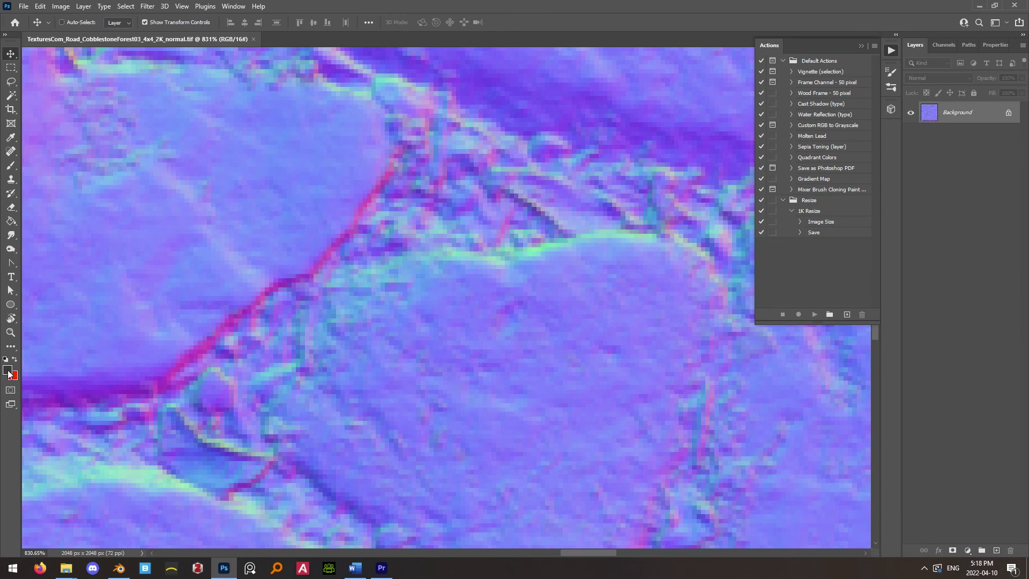
Sample cyan, purple, flat blue and pink crack pixels, ending on 7a7efe, then dismiss the Color Picker
left_click(8, 371)
left_click(394, 278)
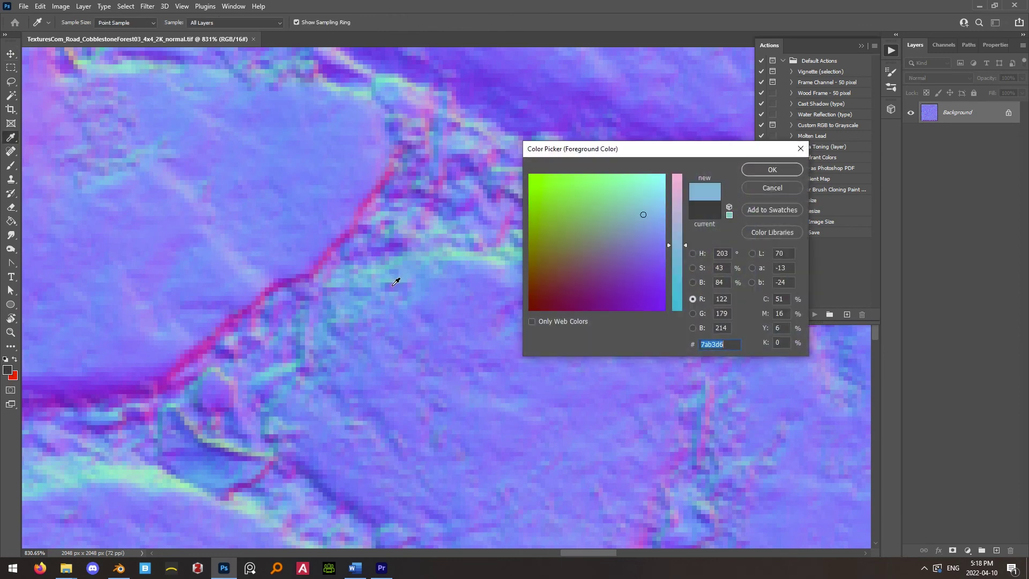
left_click(395, 281)
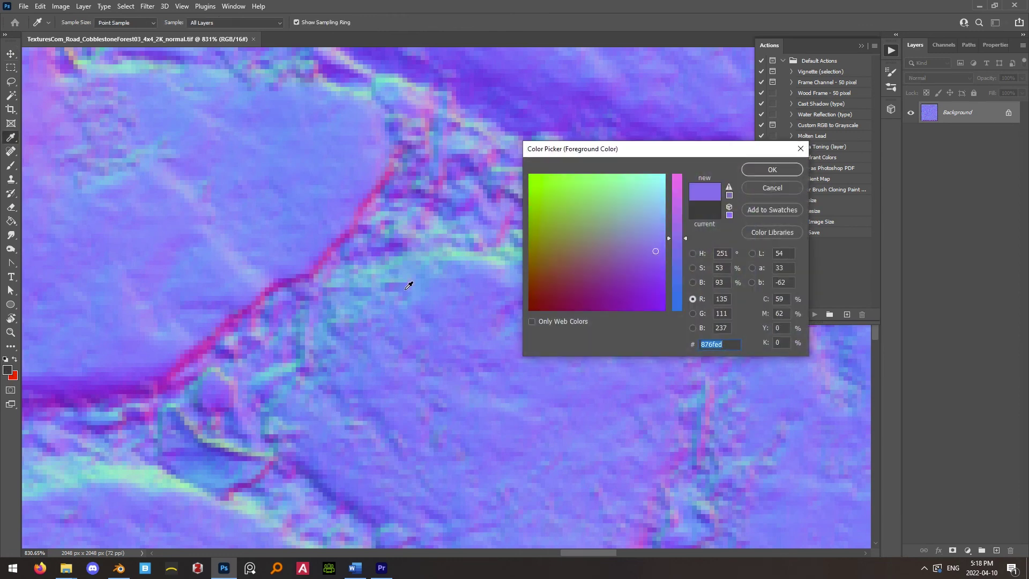
left_click(455, 353)
left_click(332, 247)
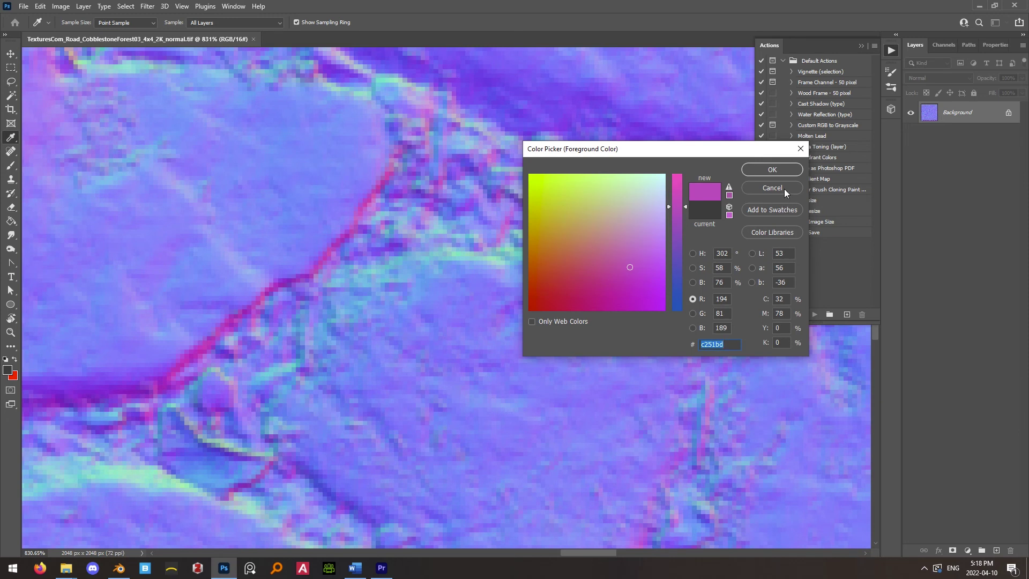
left_click(595, 427)
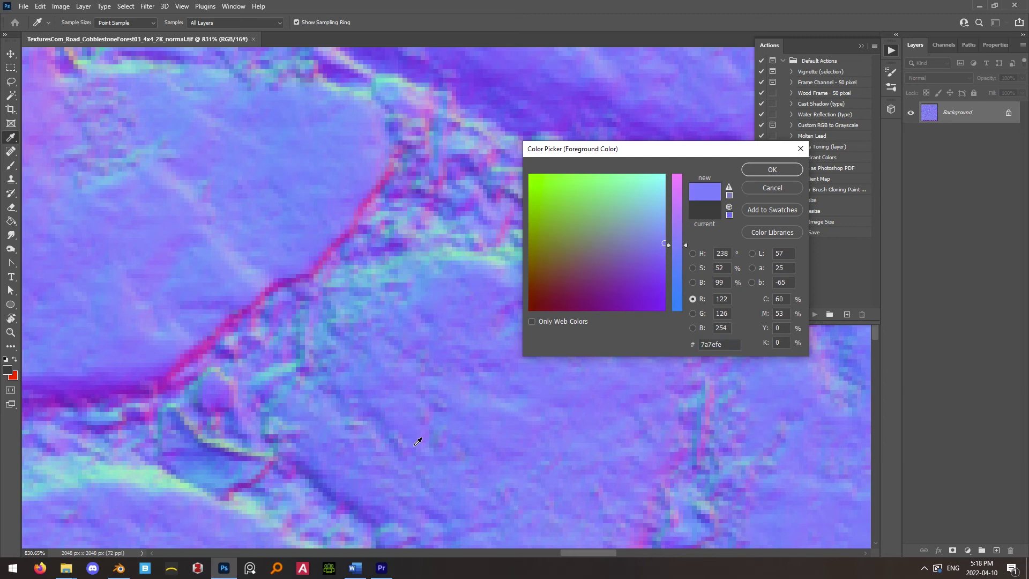
left_click(418, 441)
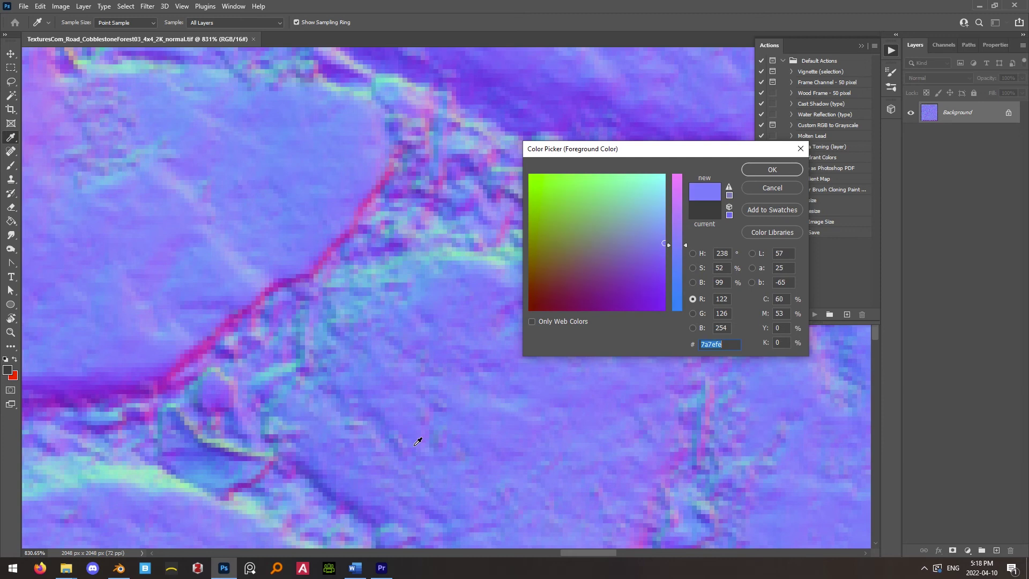
left_click(777, 189)
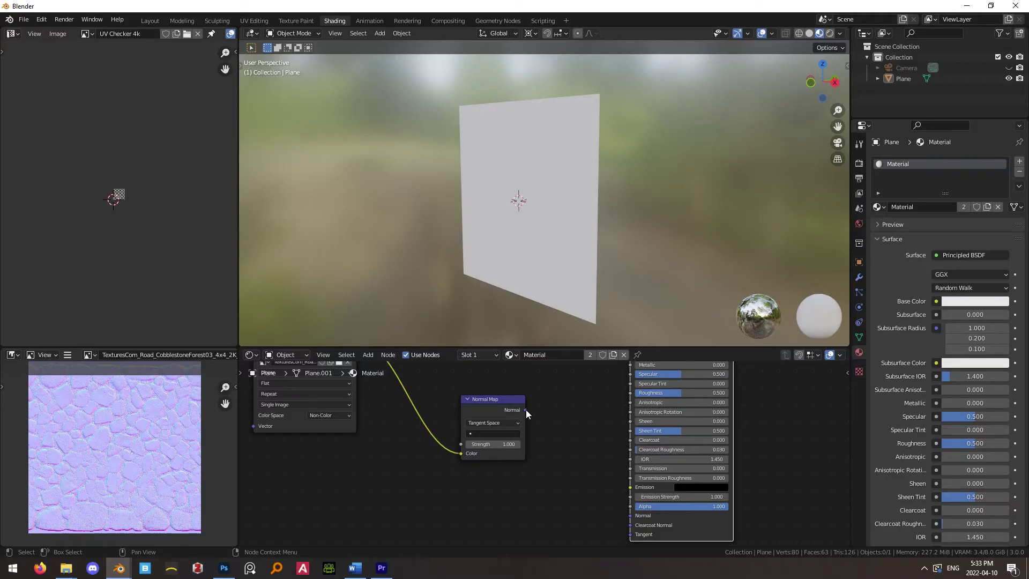
Link the Normal Map output to the Principled BSDF Normal input and set Strength to 10
left_click_drag(526, 409, 631, 516)
double_click(504, 445)
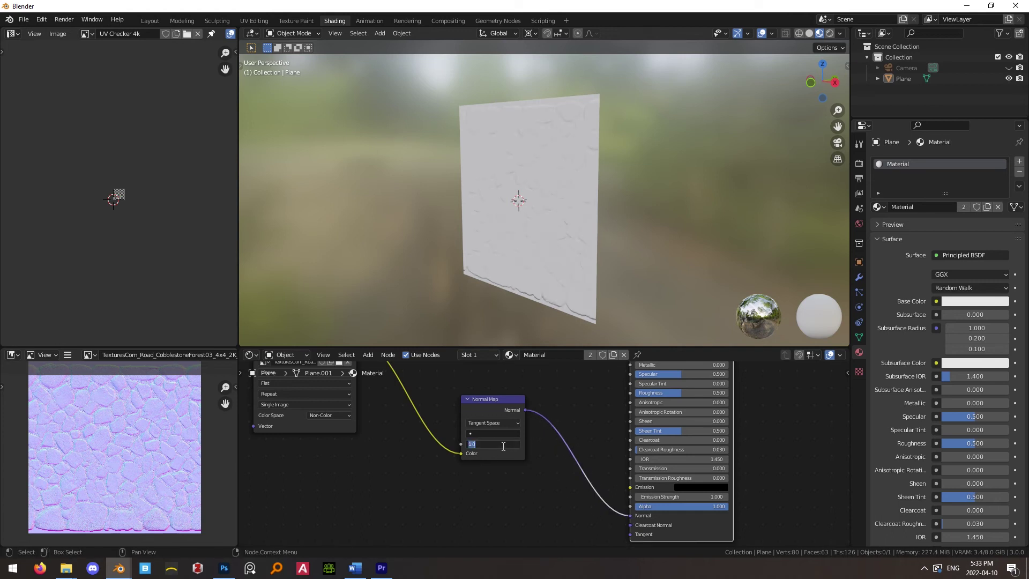
type("10")
key("Return")
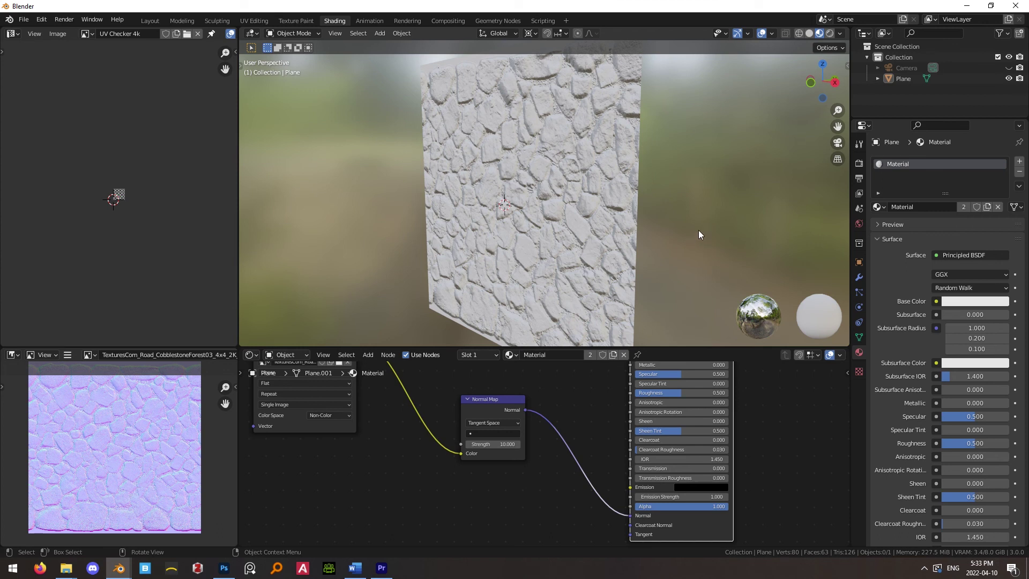
scroll(700, 230, "up", 2)
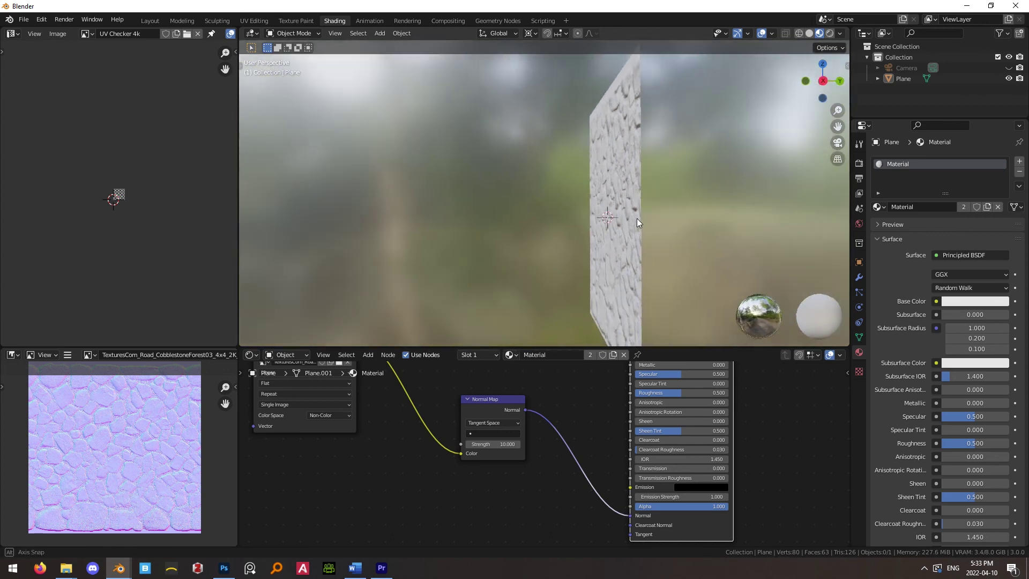